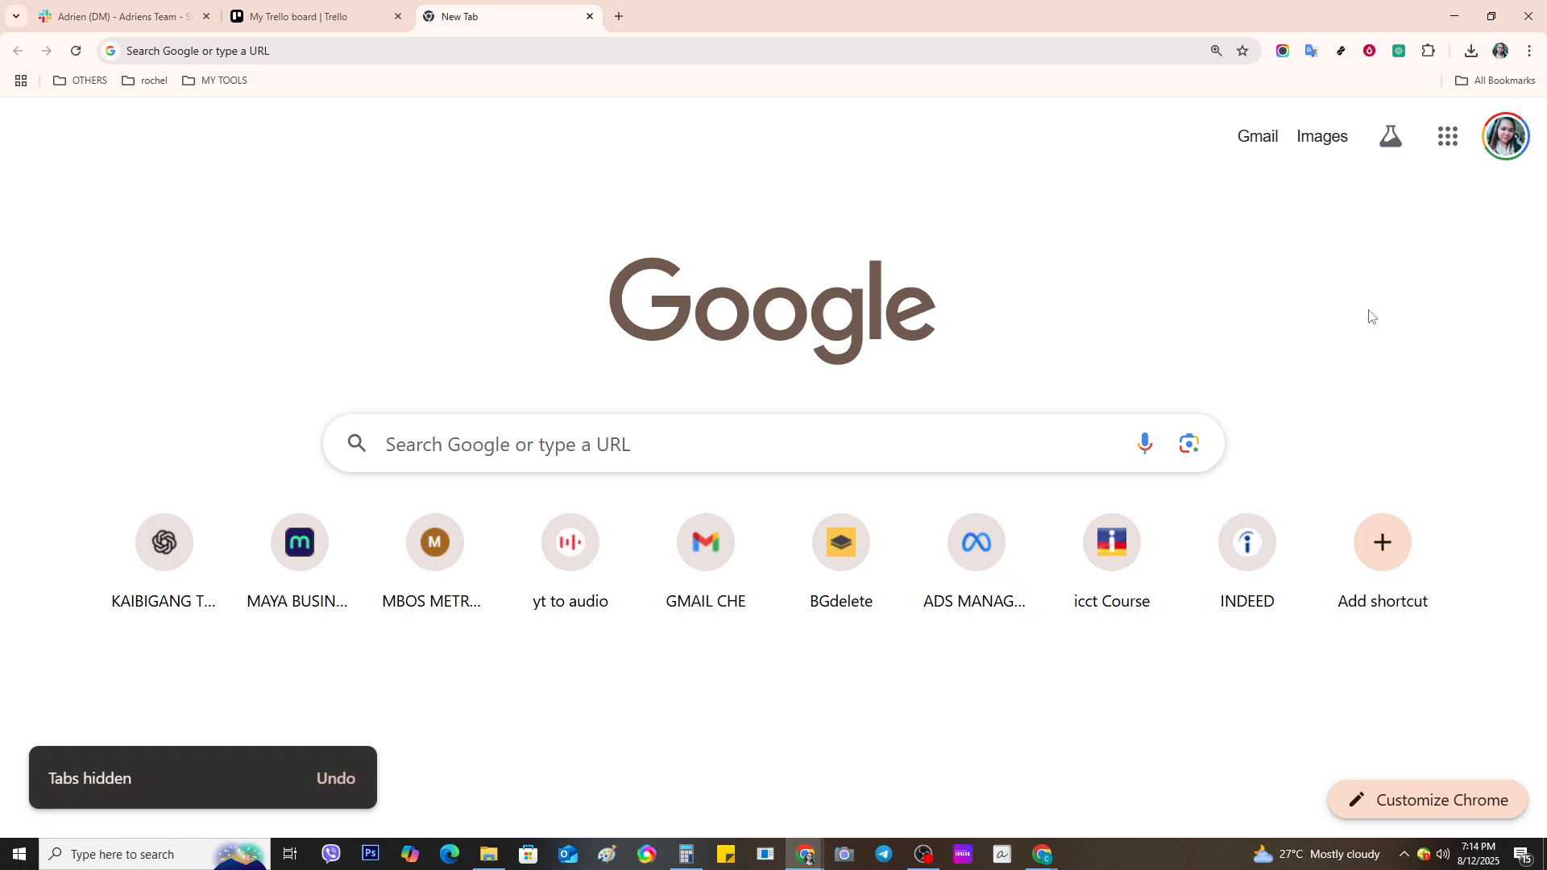
Open Google Docs from the Google apps and create a blank document
{"action": "left_click", "coordinate": [1450, 150]}
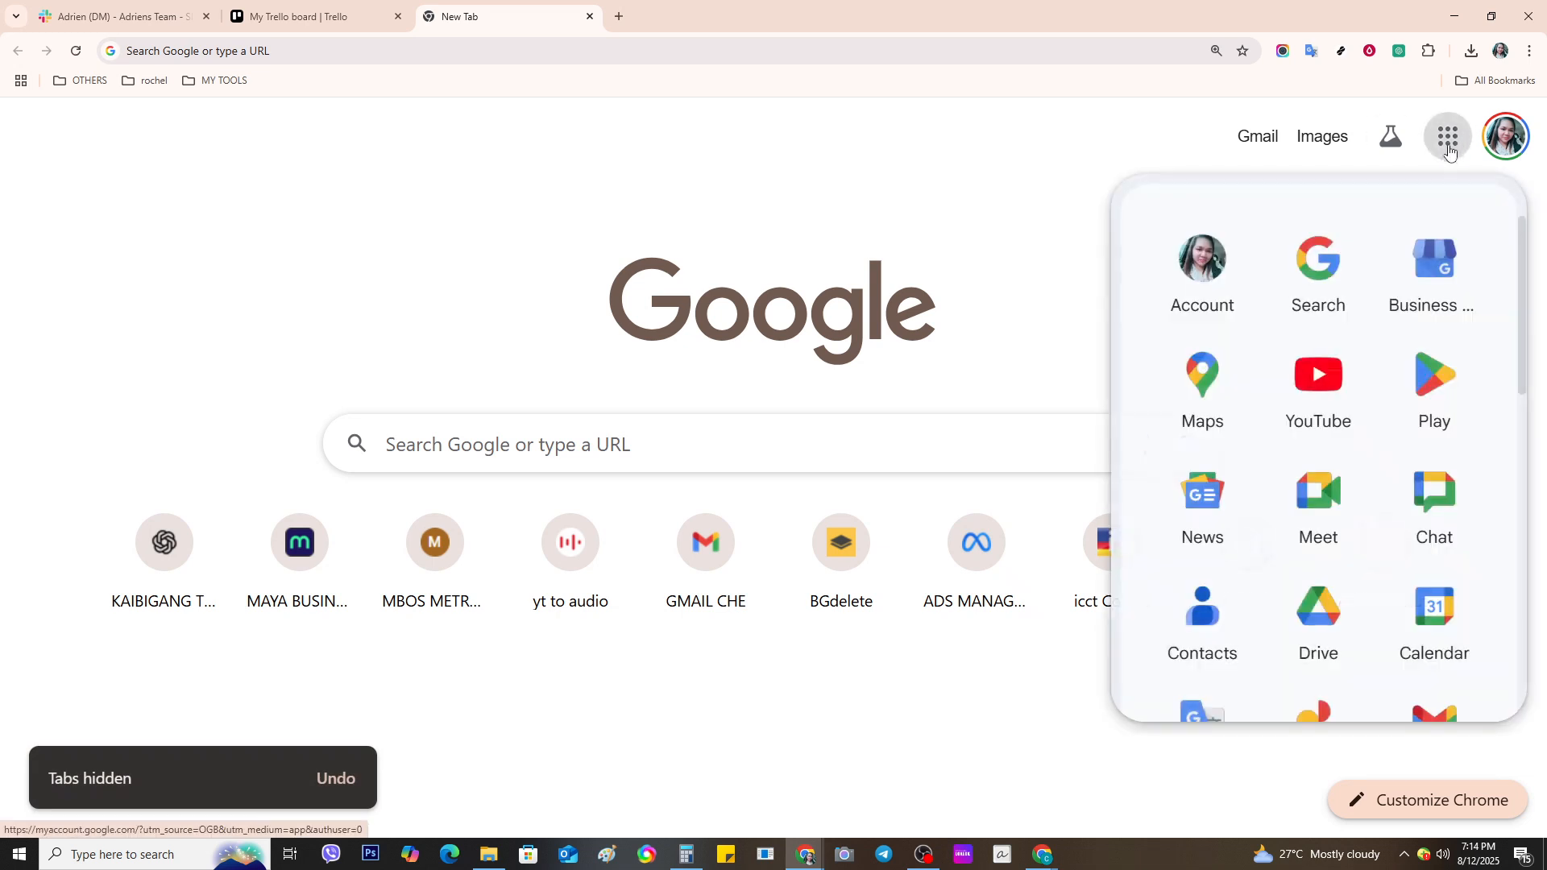
{"action": "scroll", "coordinate": [1350, 596], "scroll_direction": "down", "scroll_amount": 3}
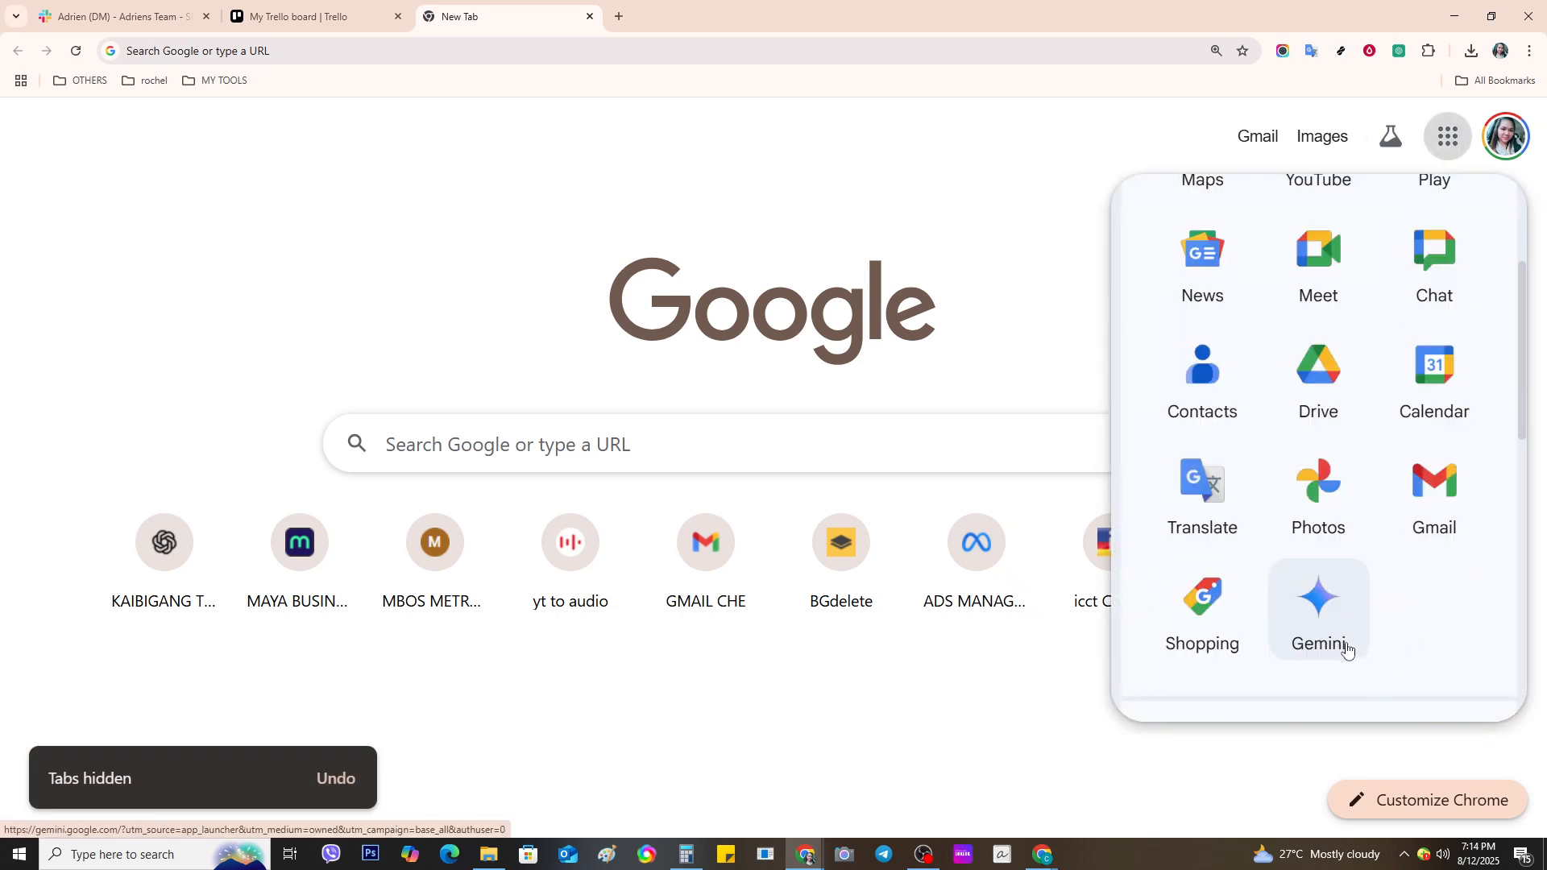
{"action": "scroll", "coordinate": [1347, 644], "scroll_direction": "down", "scroll_amount": 4}
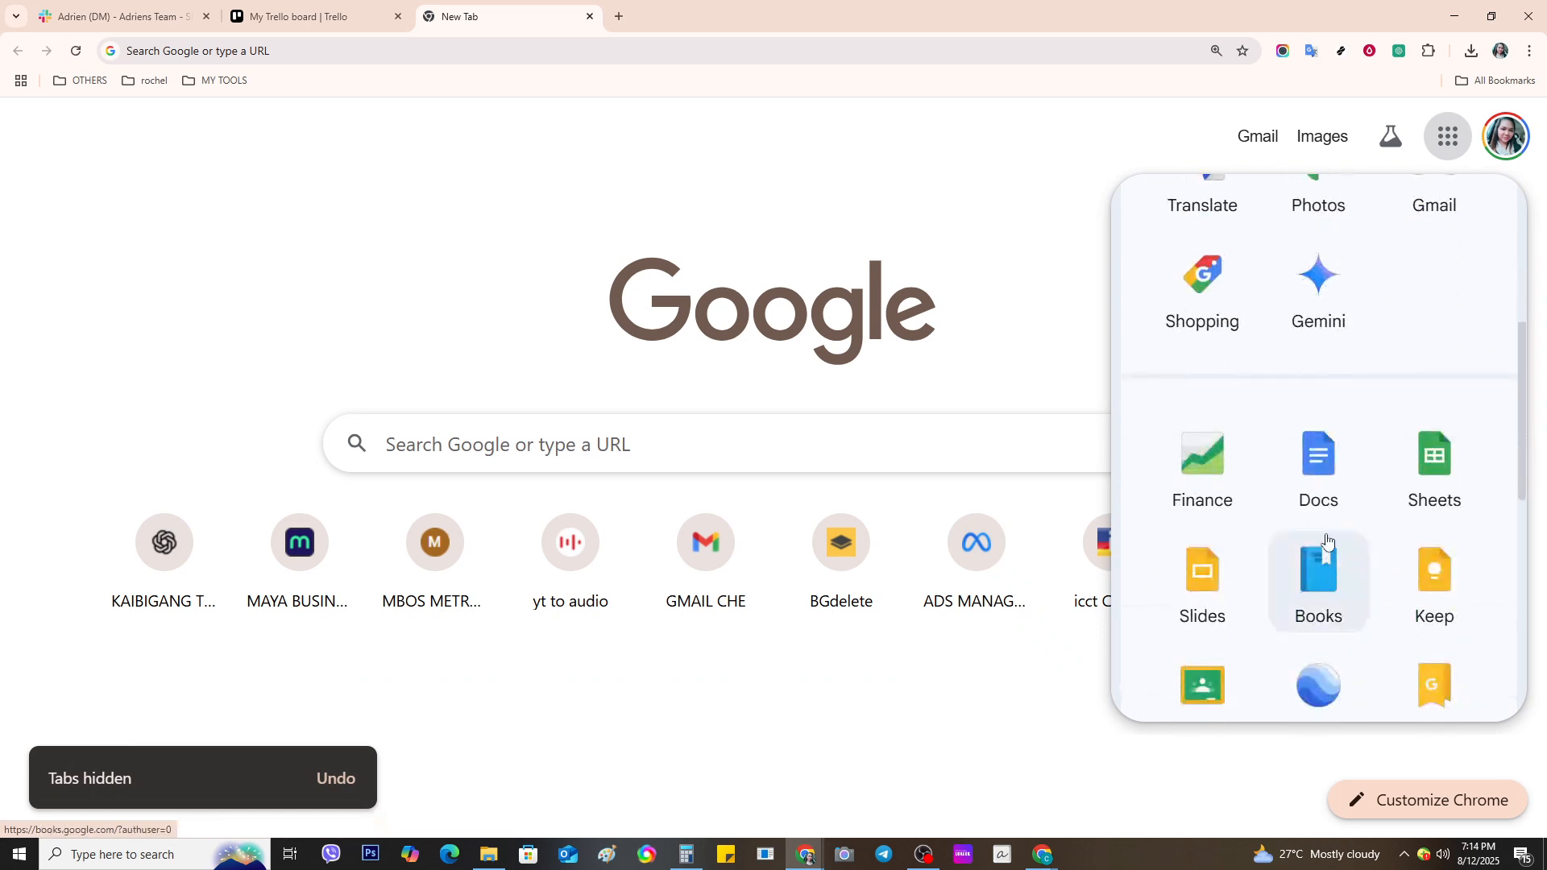
{"action": "left_click", "coordinate": [1323, 470]}
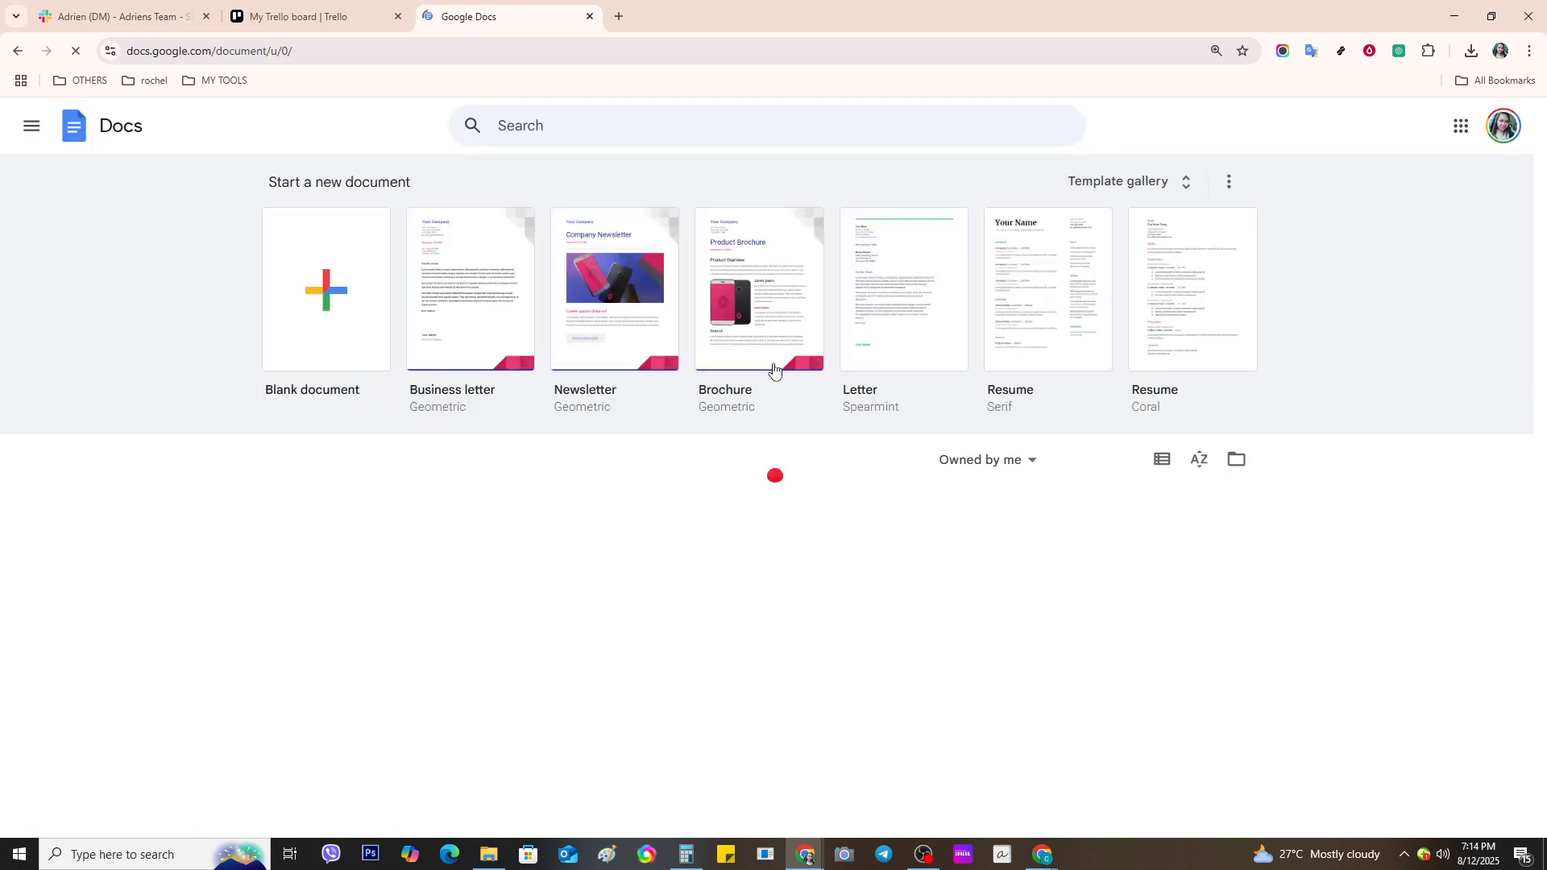
{"action": "left_click", "coordinate": [343, 348]}
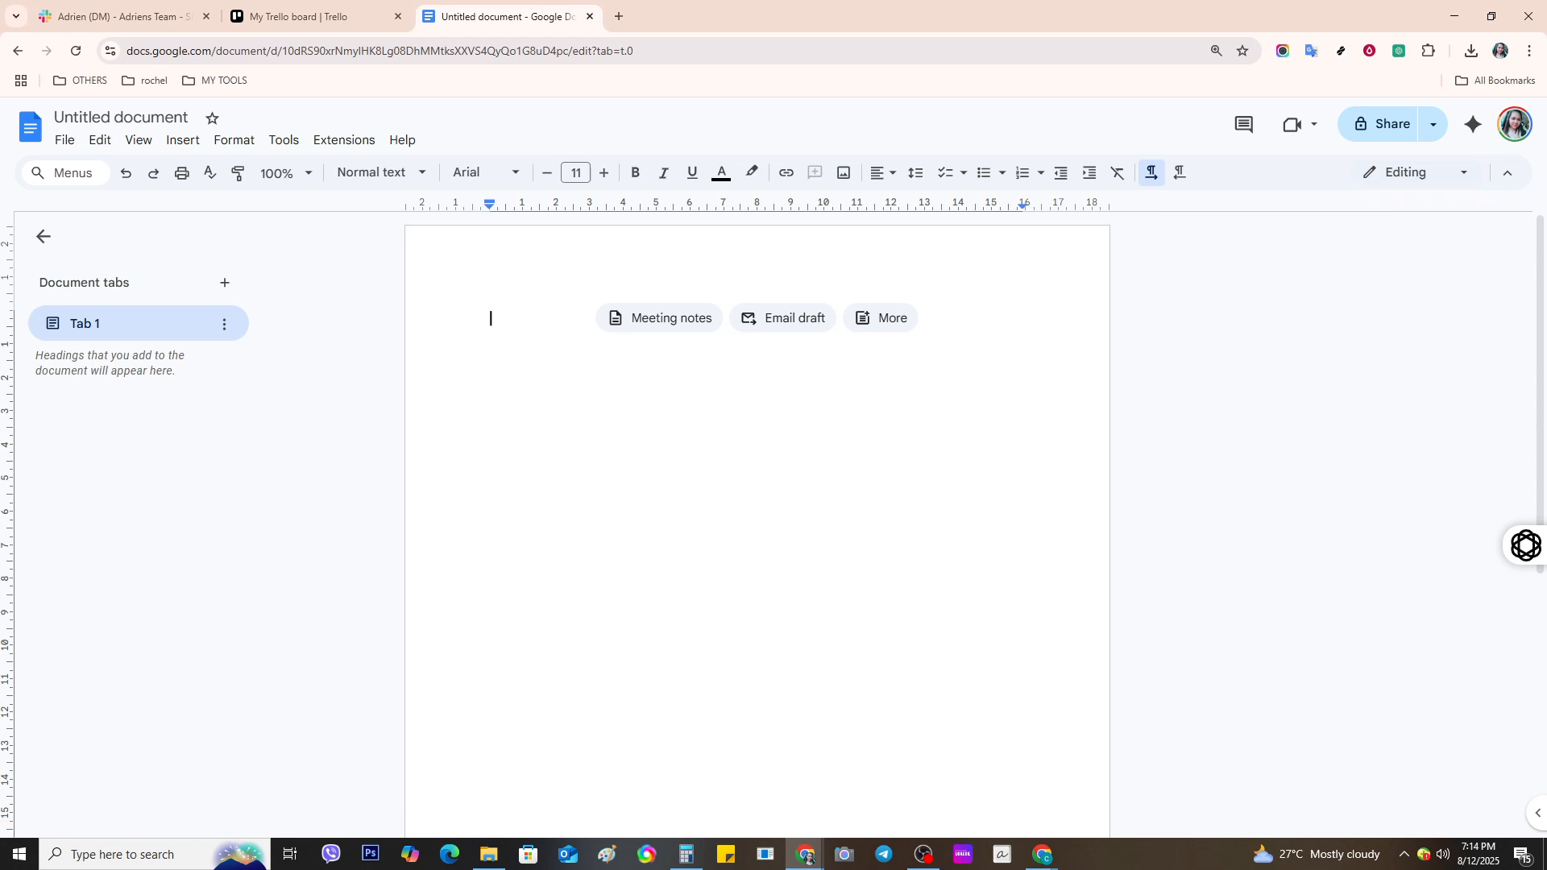
Enter "resume", "project" and "lesson plan" on three separate lines in the blank document
{"action": "key", "text": "alt+Tab"}
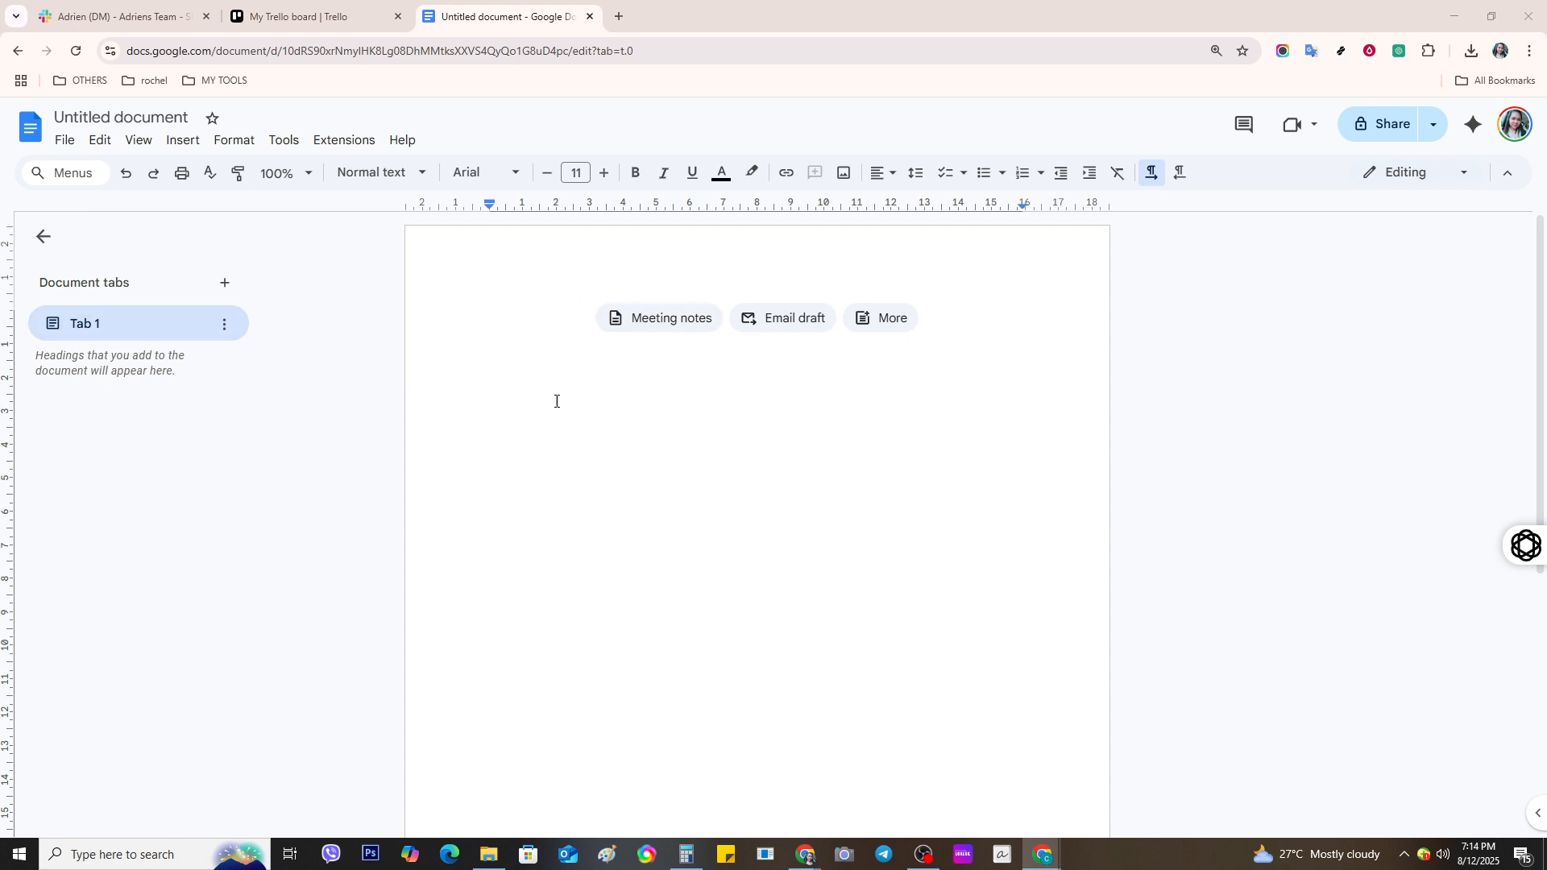
{"action": "left_click", "coordinate": [521, 387]}
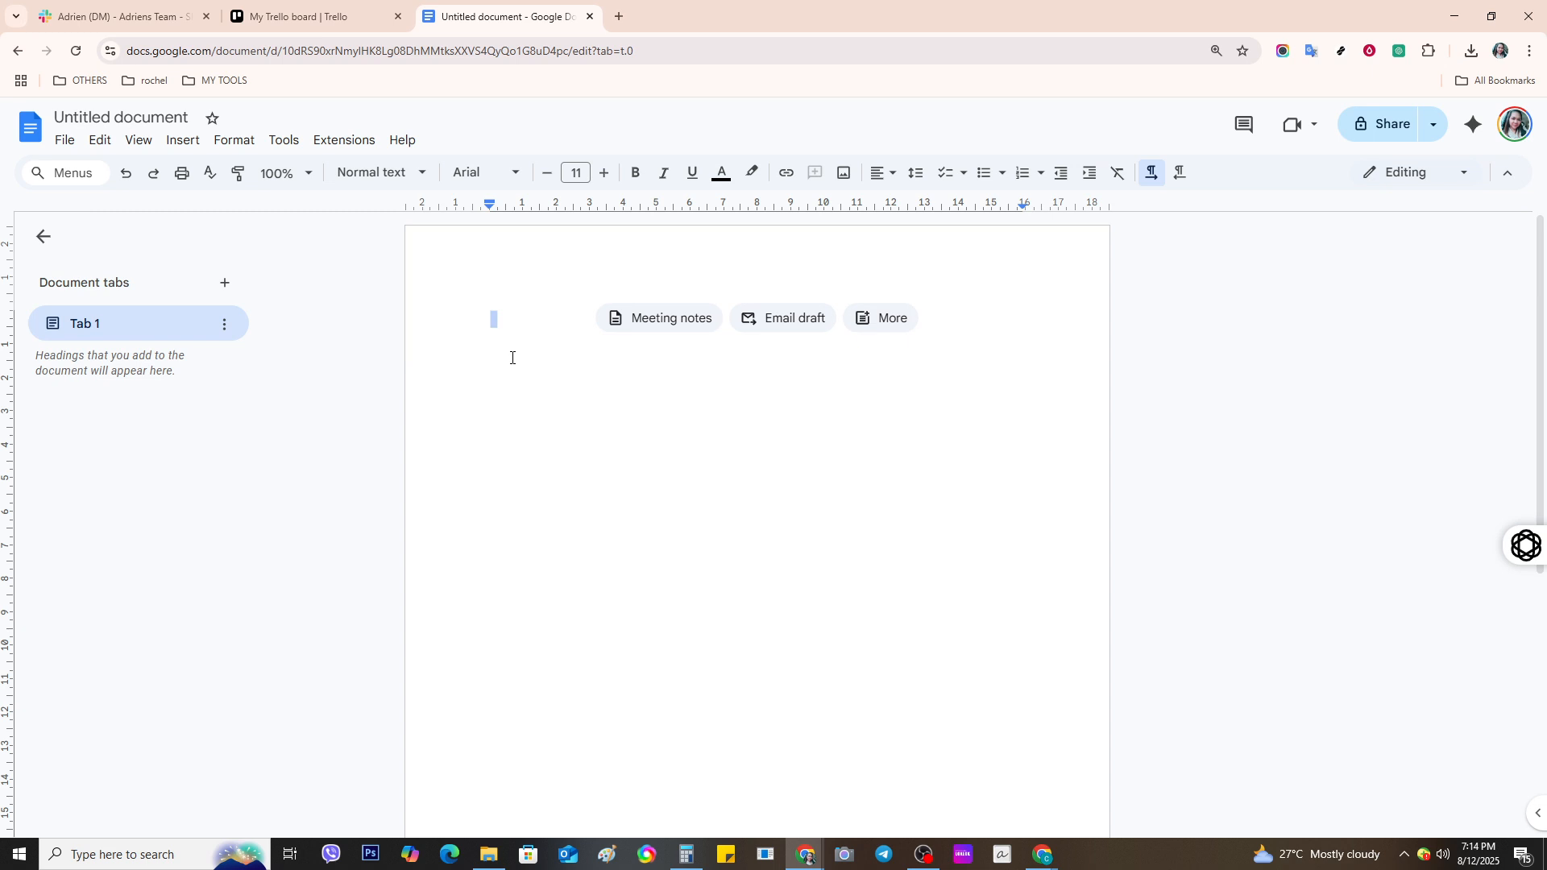
{"action": "left_click", "coordinate": [513, 358]}
{"action": "type", "text": "resume"}
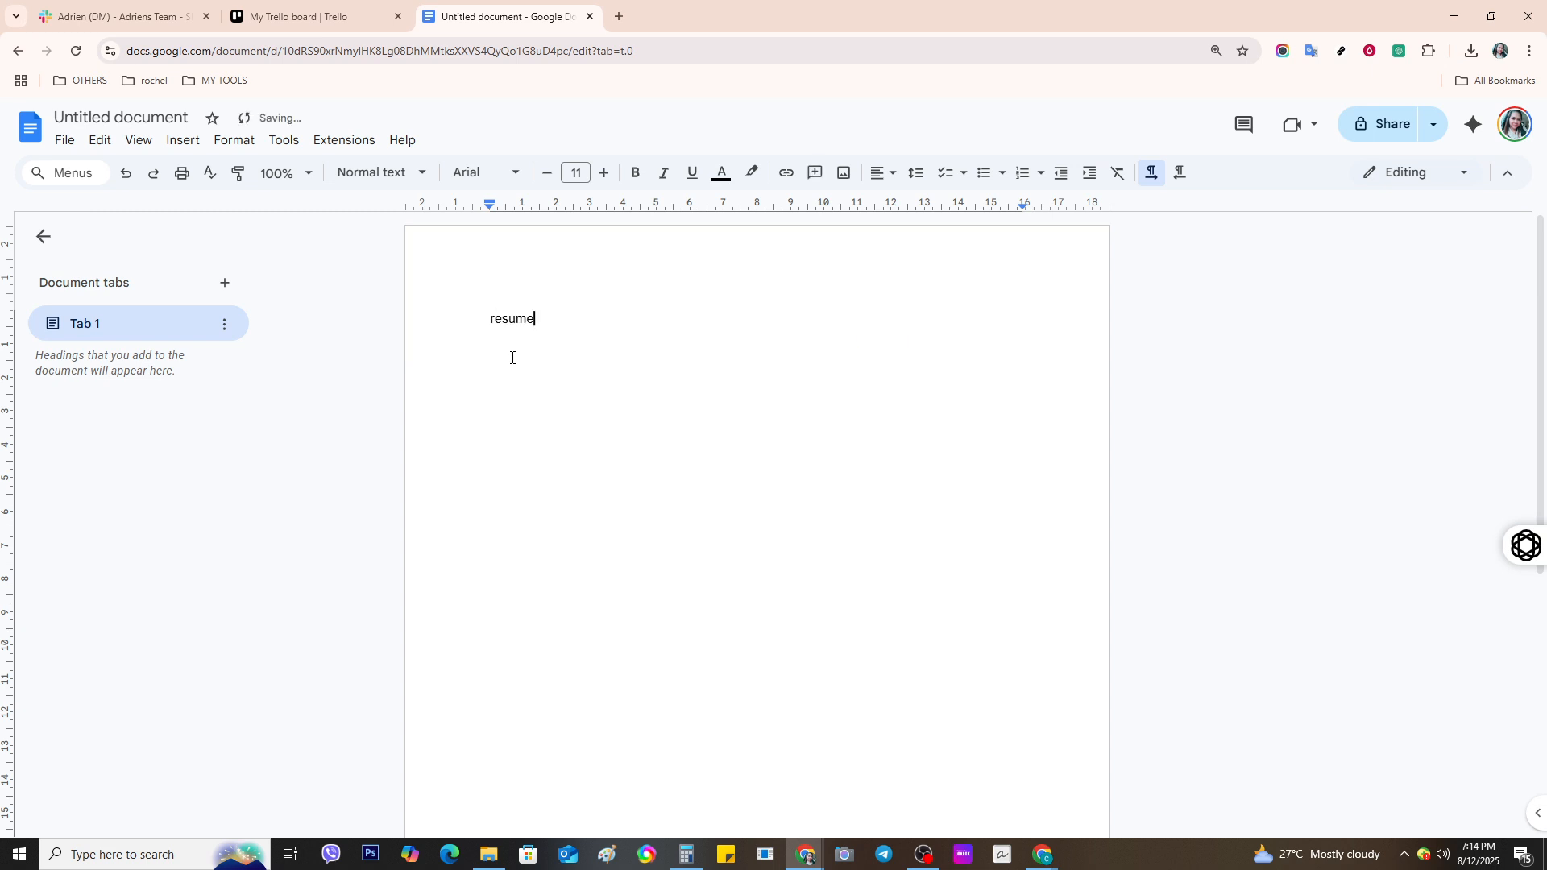
{"action": "key", "text": "Return"}
{"action": "type", "text": "project"}
{"action": "key", "text": "Return"}
{"action": "type", "text": "lesson plan"}
Format the "lesson plan" line as bold, italic, red text with a light grey highlight
{"action": "triple_click", "coordinate": [512, 358]}
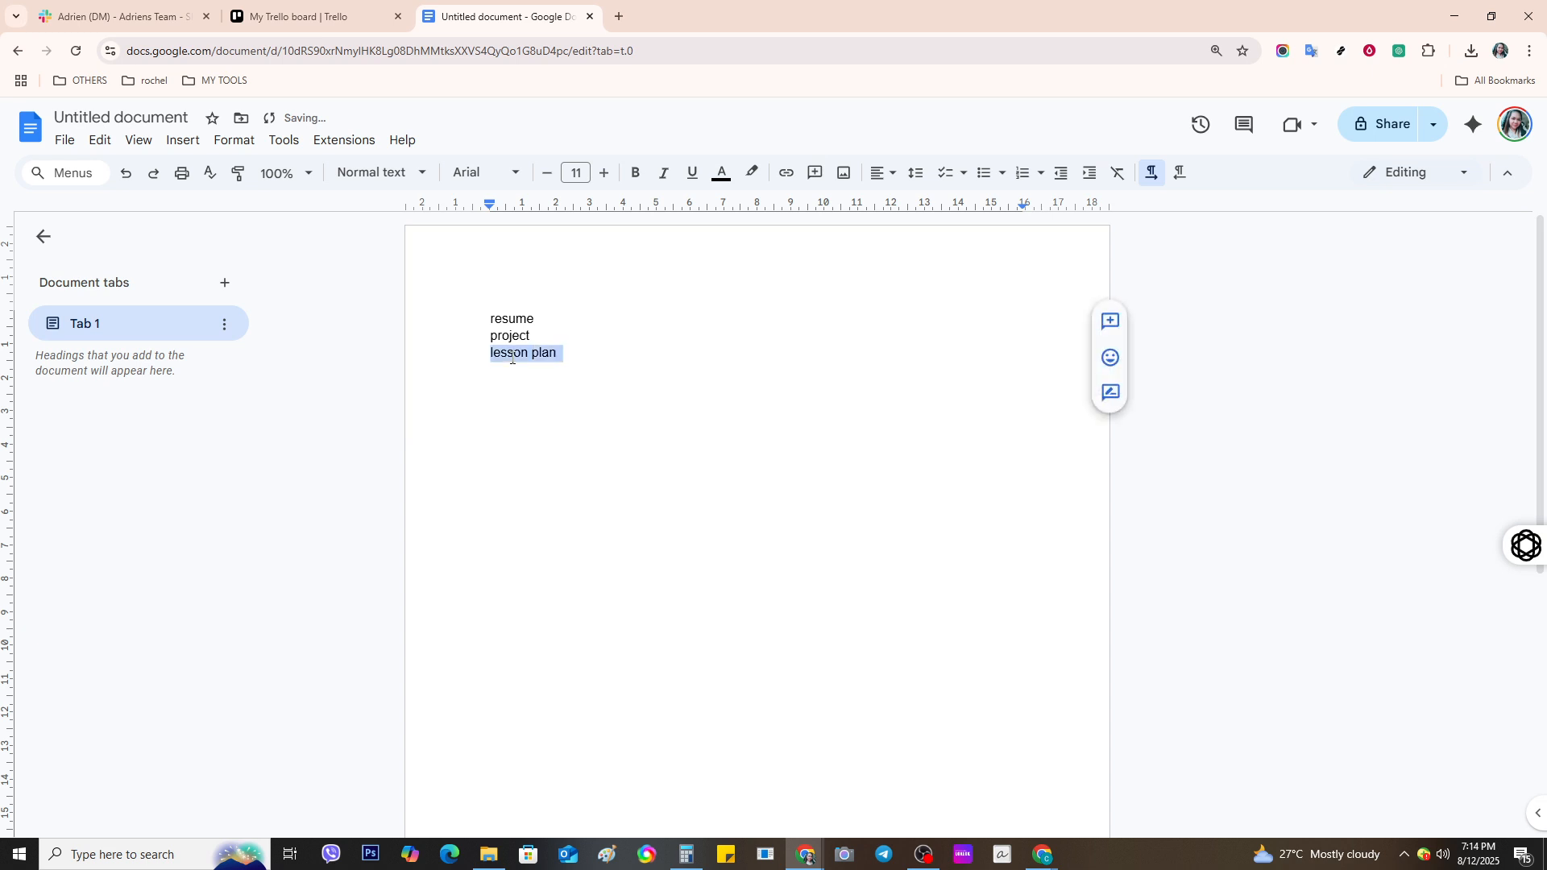
{"action": "left_click", "coordinate": [636, 172]}
{"action": "left_click", "coordinate": [661, 176]}
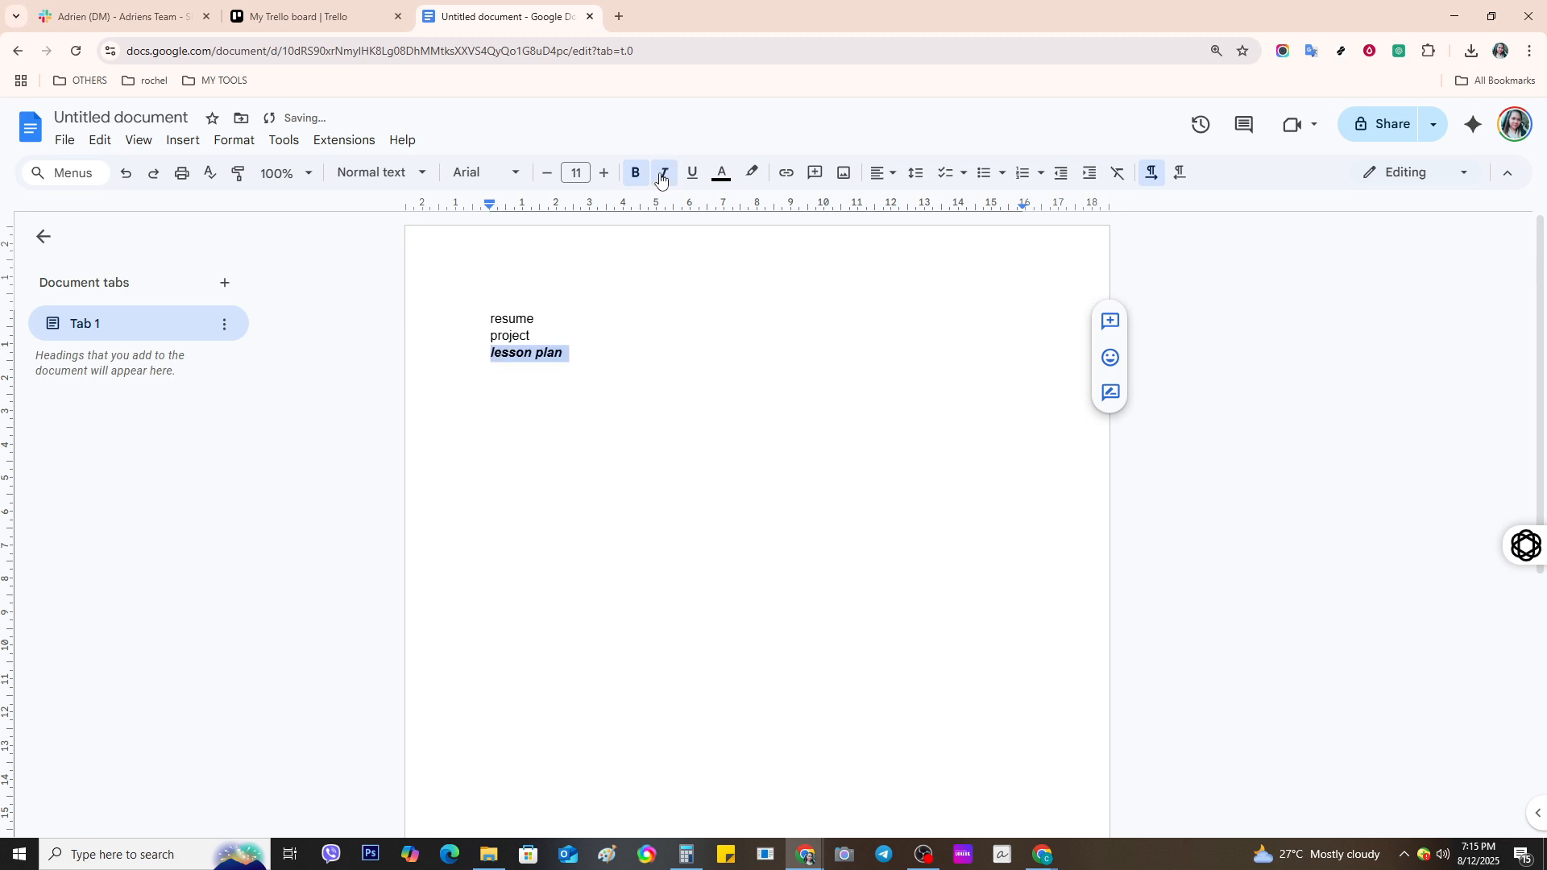
{"action": "left_click", "coordinate": [722, 172]}
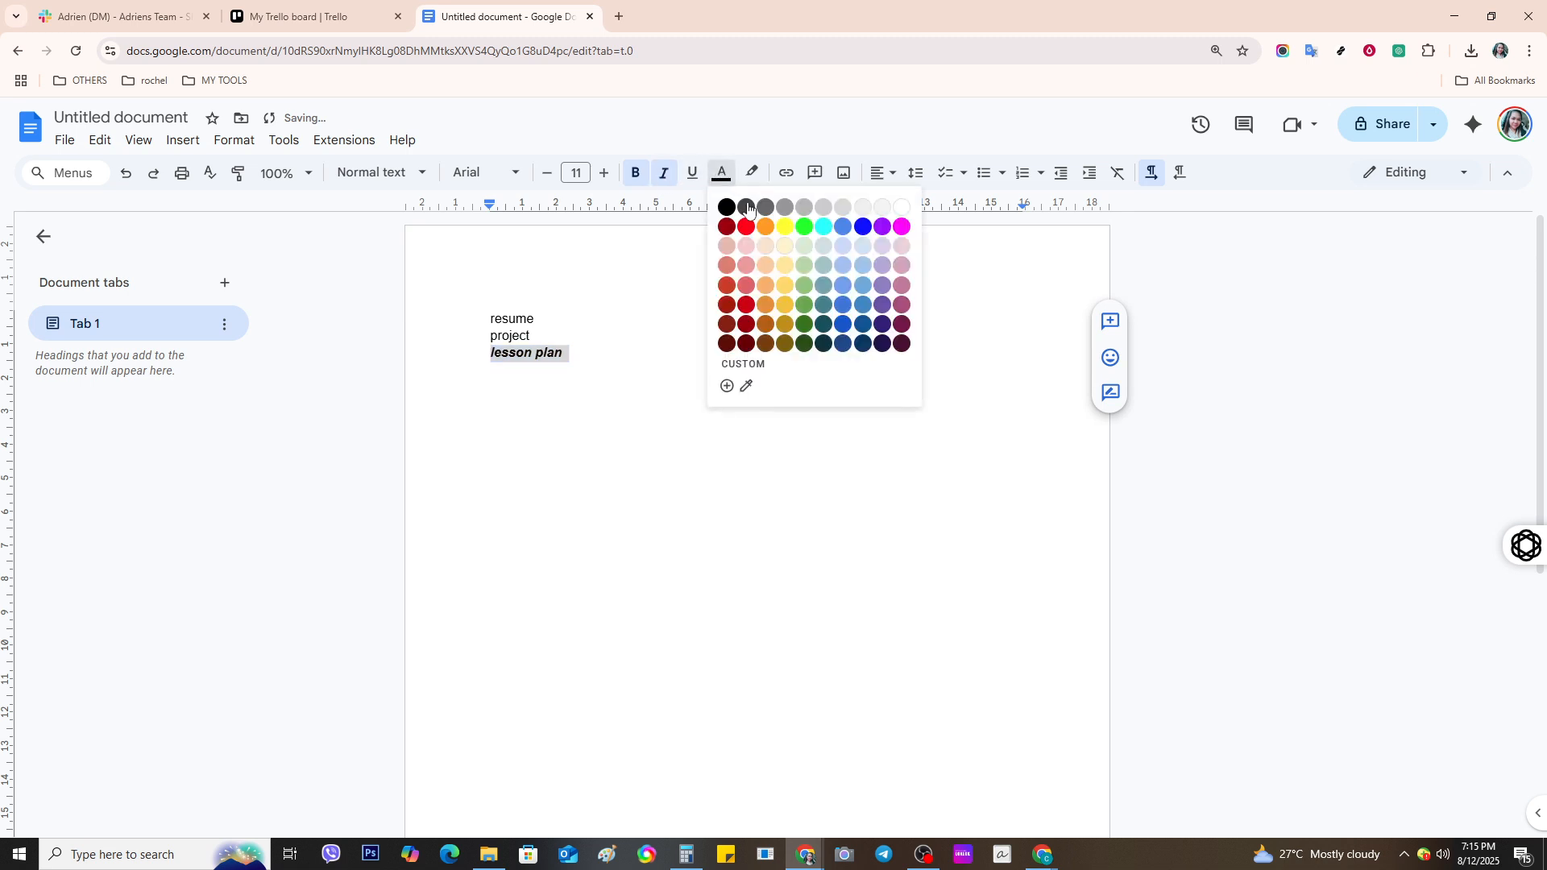
{"action": "left_click", "coordinate": [746, 227]}
{"action": "left_click", "coordinate": [751, 177]}
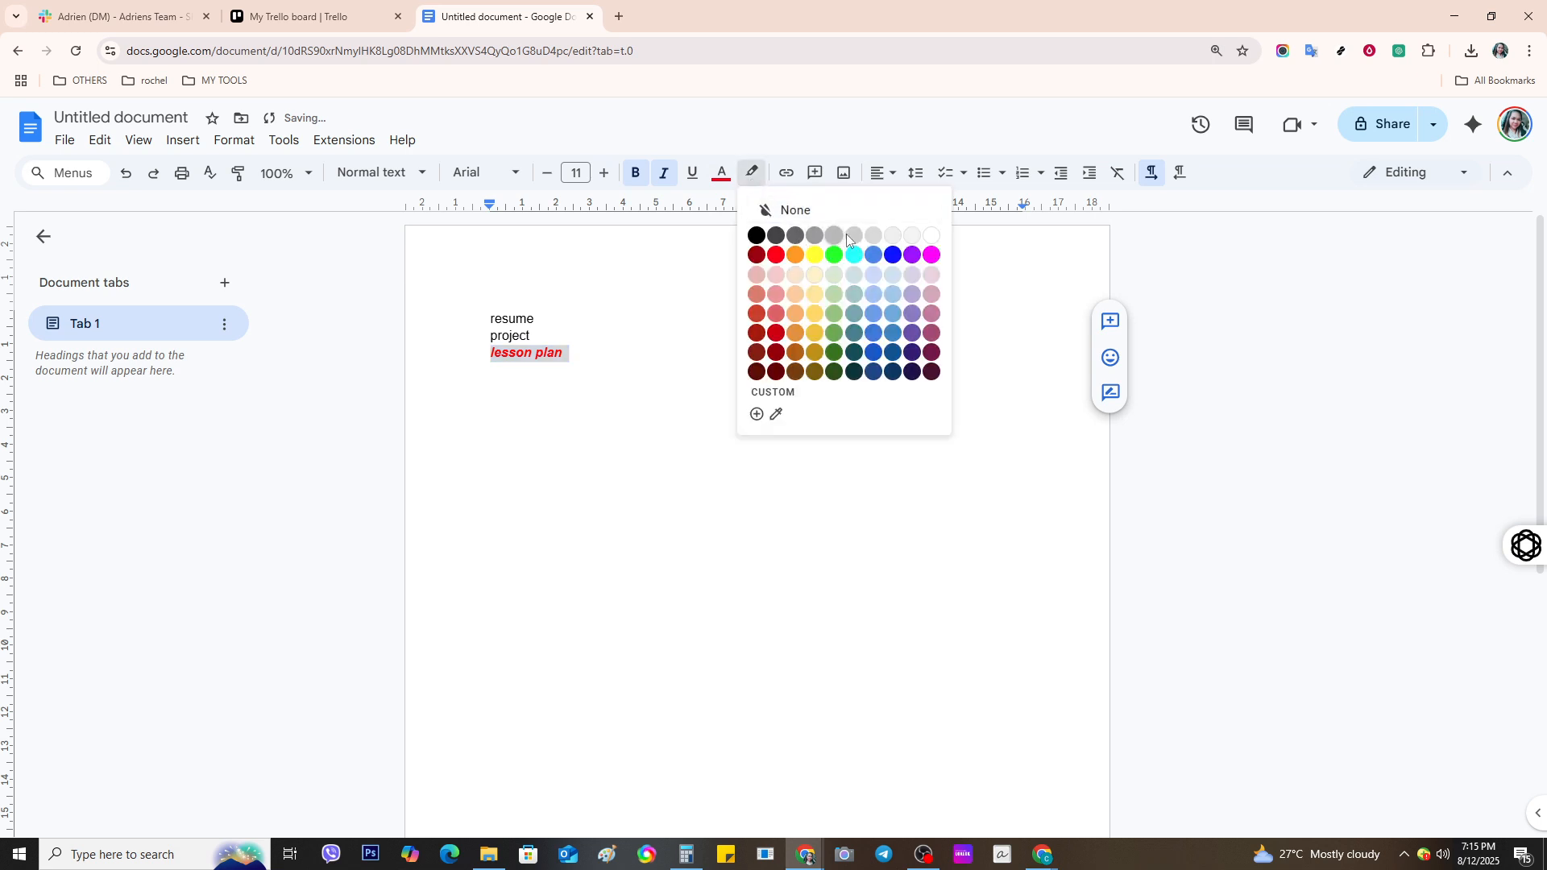
{"action": "left_click", "coordinate": [869, 238]}
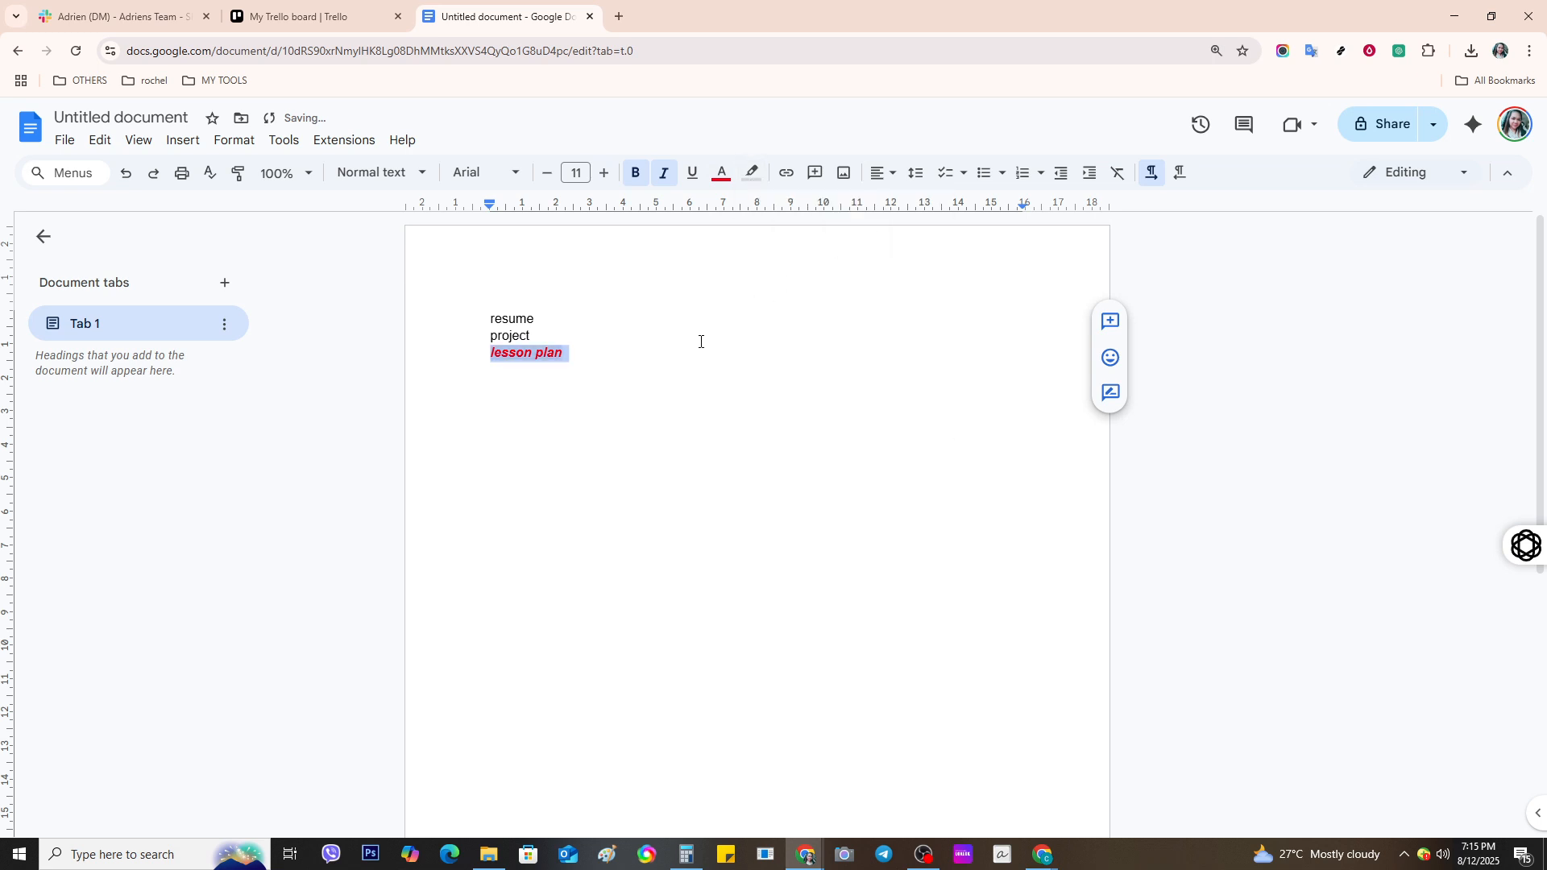
{"action": "left_click", "coordinate": [566, 349]}
Centre-align all three lines of text
{"action": "left_click_drag", "start_coordinate": [494, 319], "coordinate": [583, 352]}
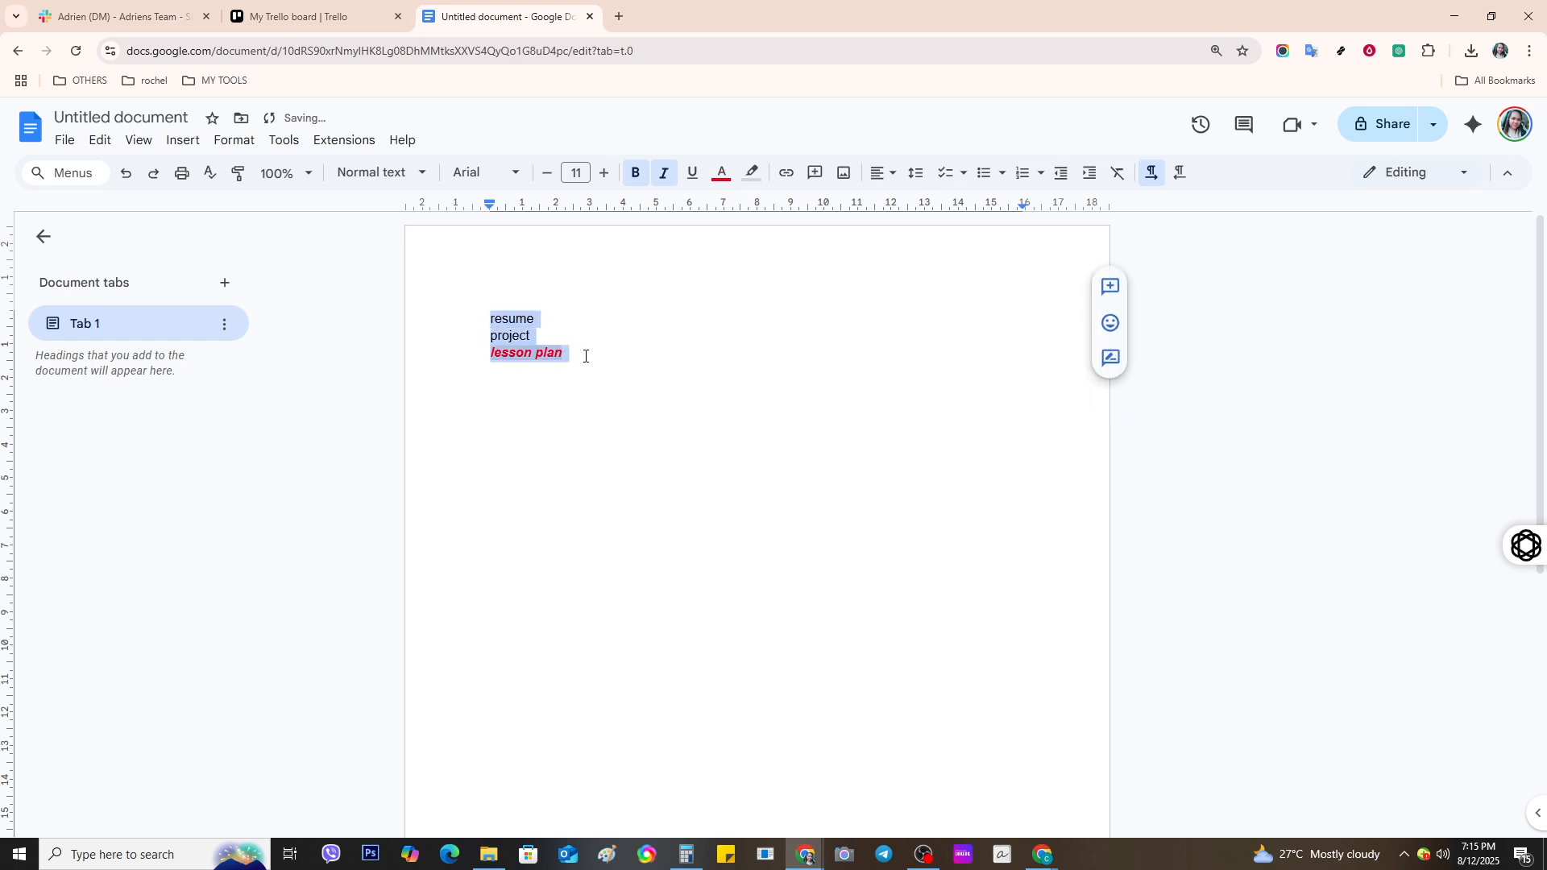
{"action": "left_click", "coordinate": [884, 174]}
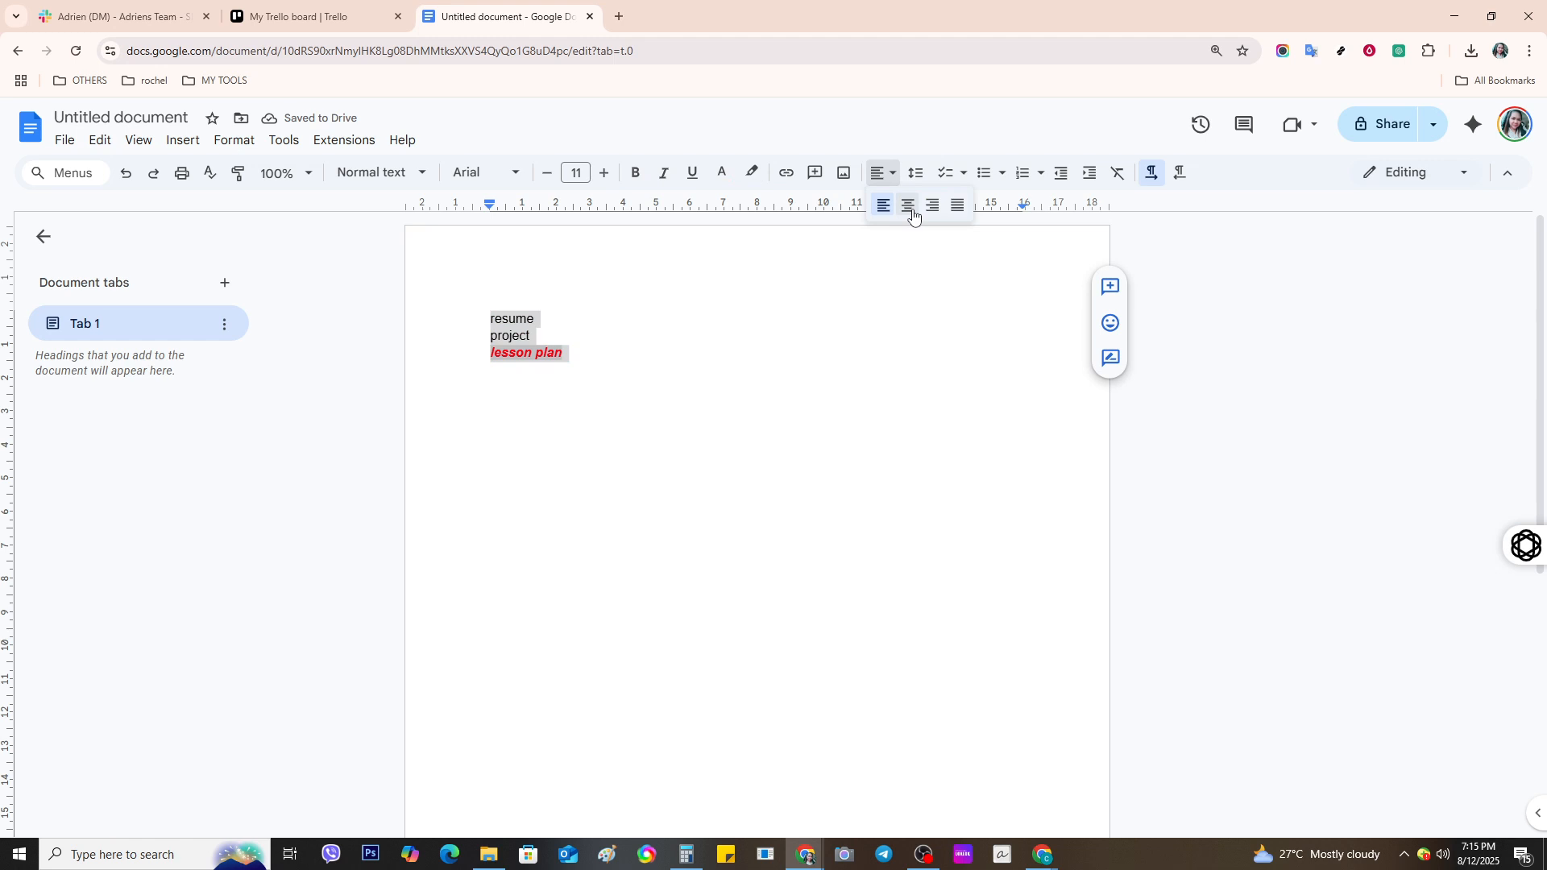
{"action": "left_click", "coordinate": [908, 205]}
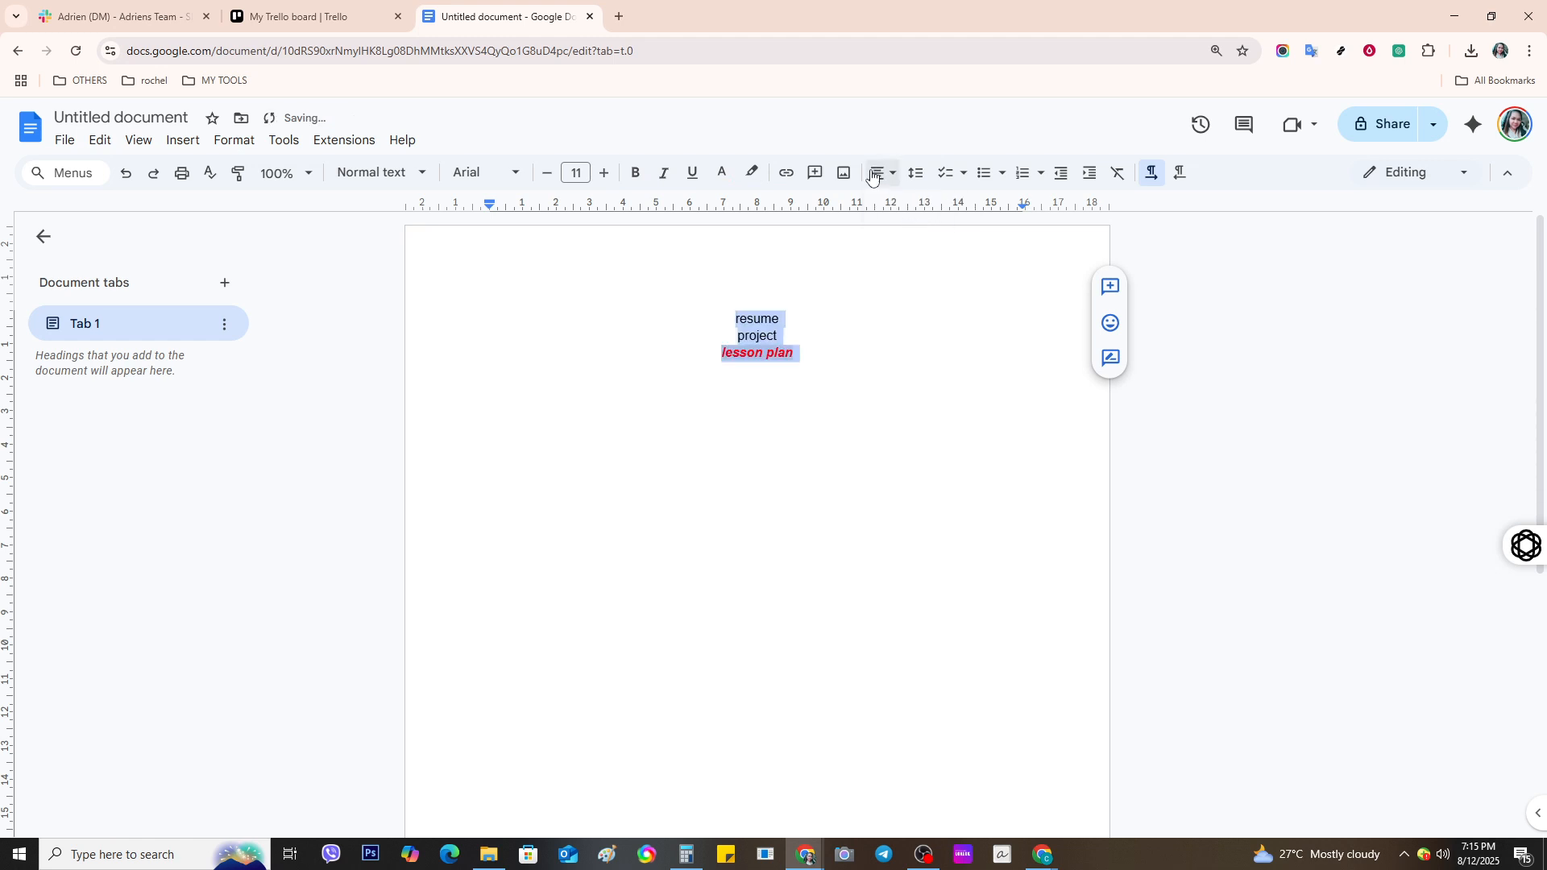
Try right alignment on the three lines and return them to centre alignment
{"action": "left_click", "coordinate": [883, 174]}
{"action": "left_click", "coordinate": [930, 207]}
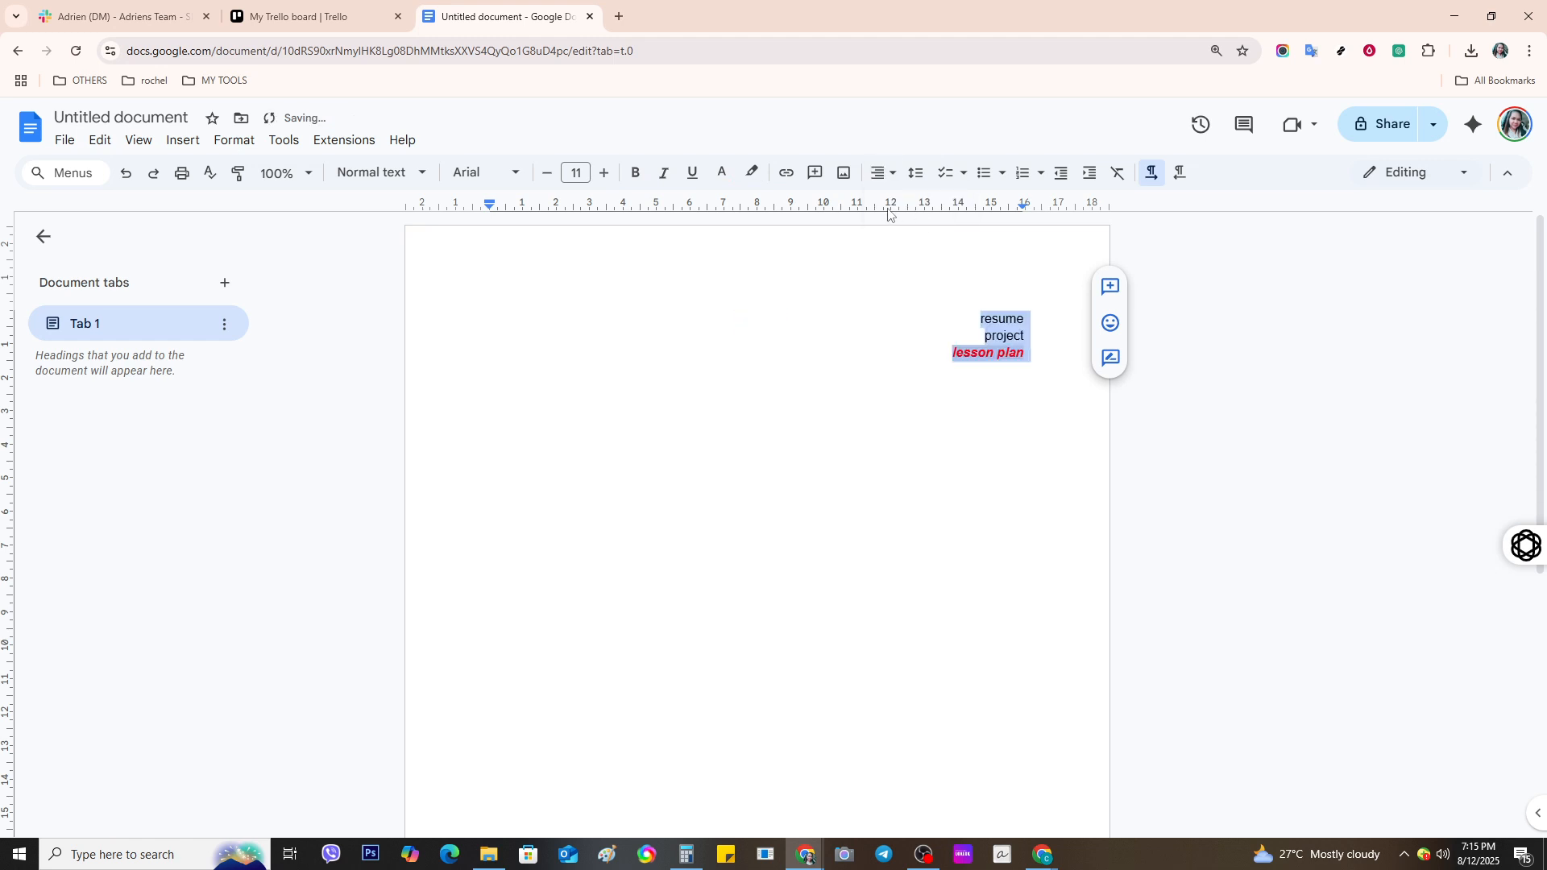
{"action": "left_click", "coordinate": [885, 182]}
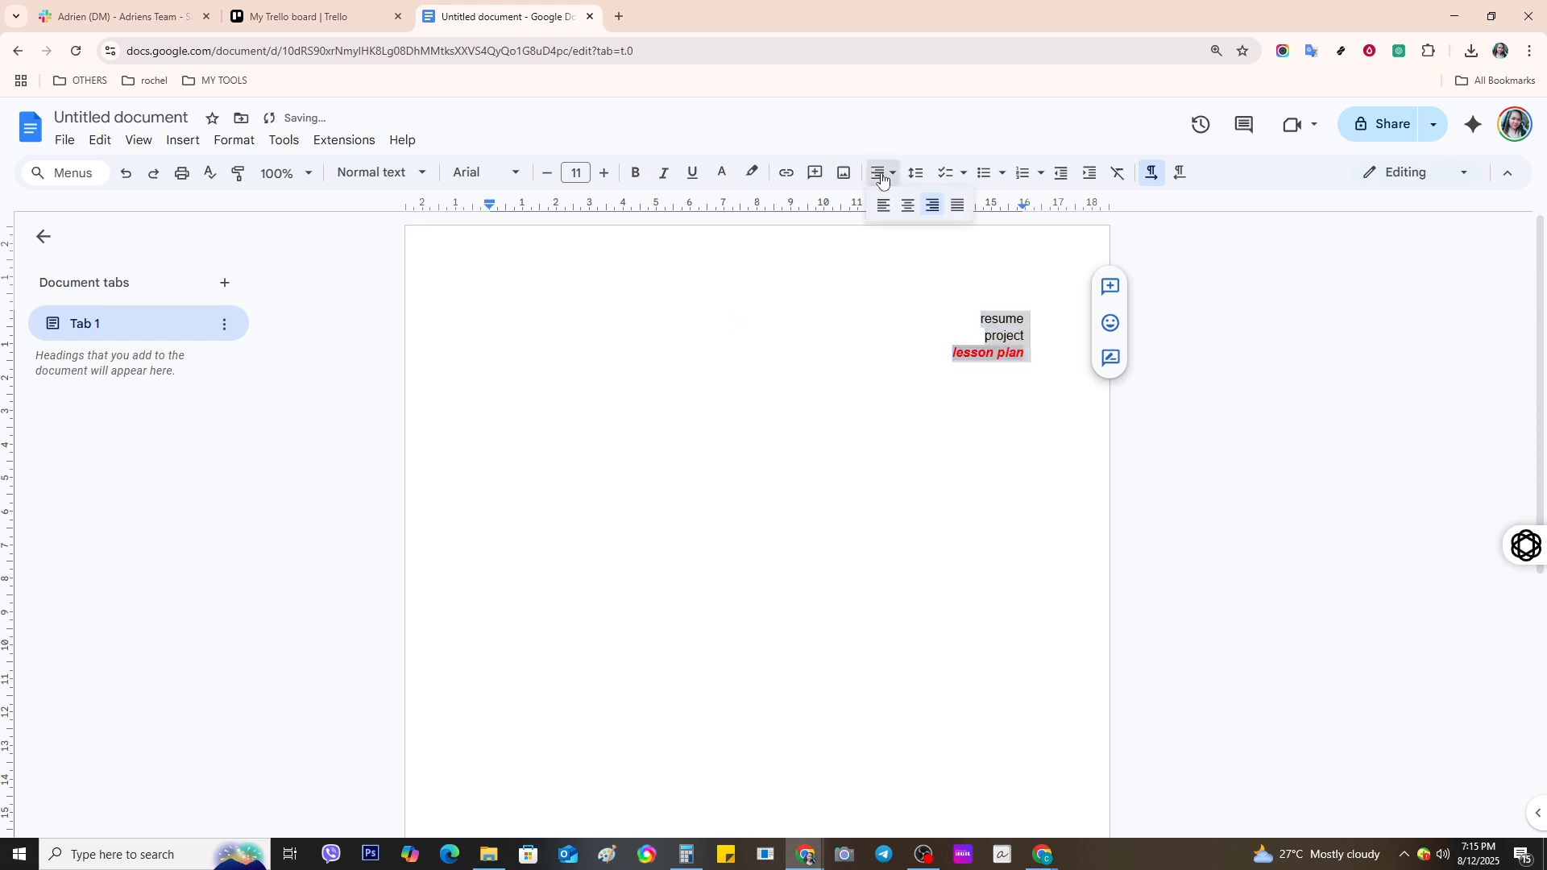
{"action": "left_click", "coordinate": [908, 205]}
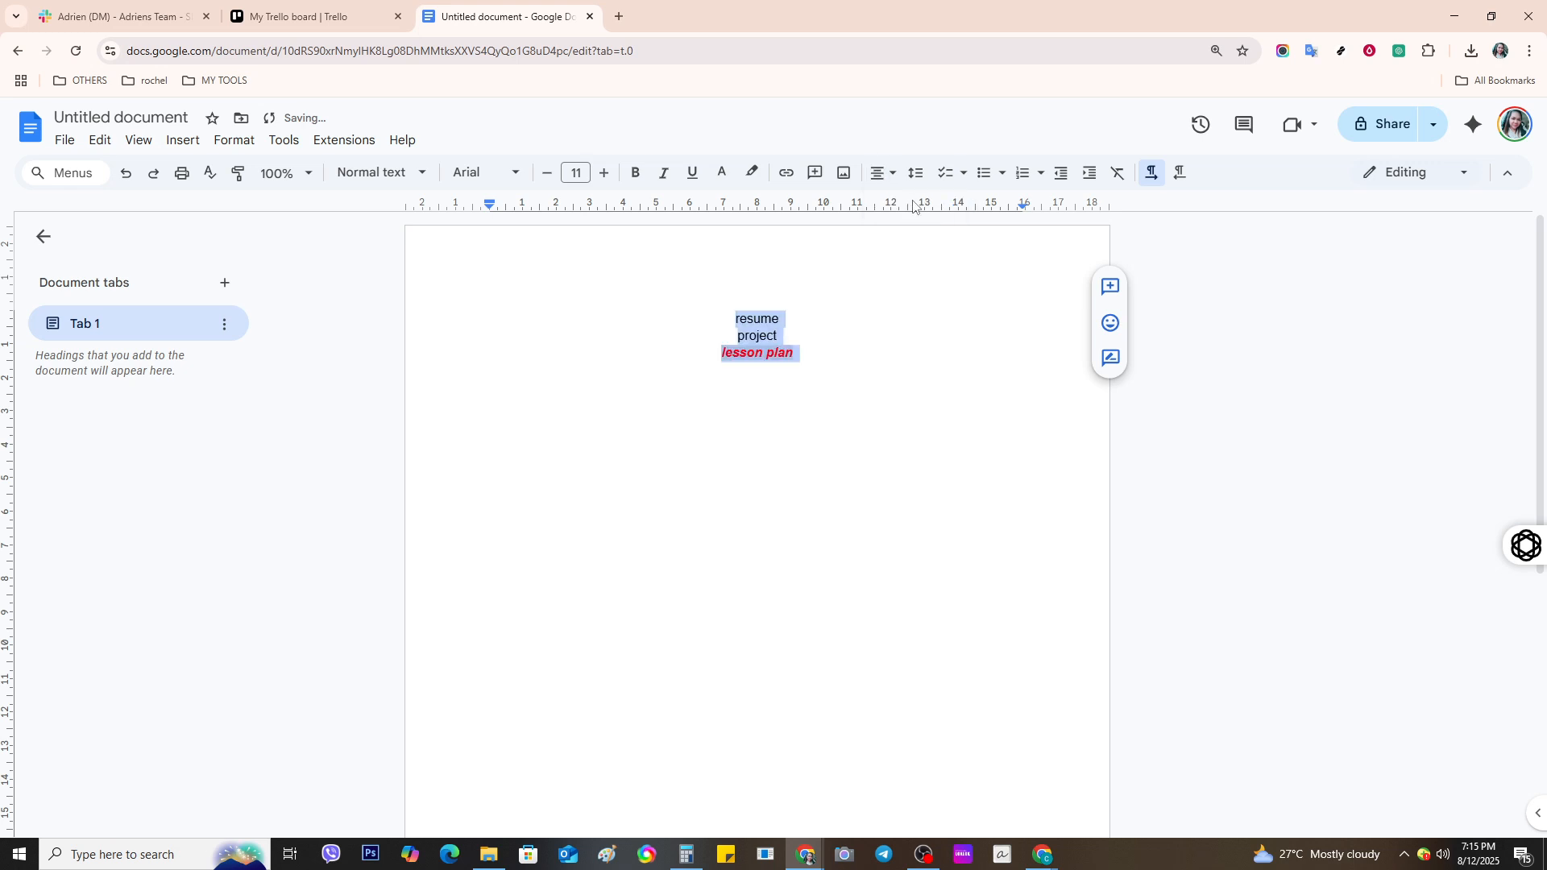
Look at the document's sharing options, skipping the naming request, and view the suggested people to add
{"action": "left_click", "coordinate": [1433, 125]}
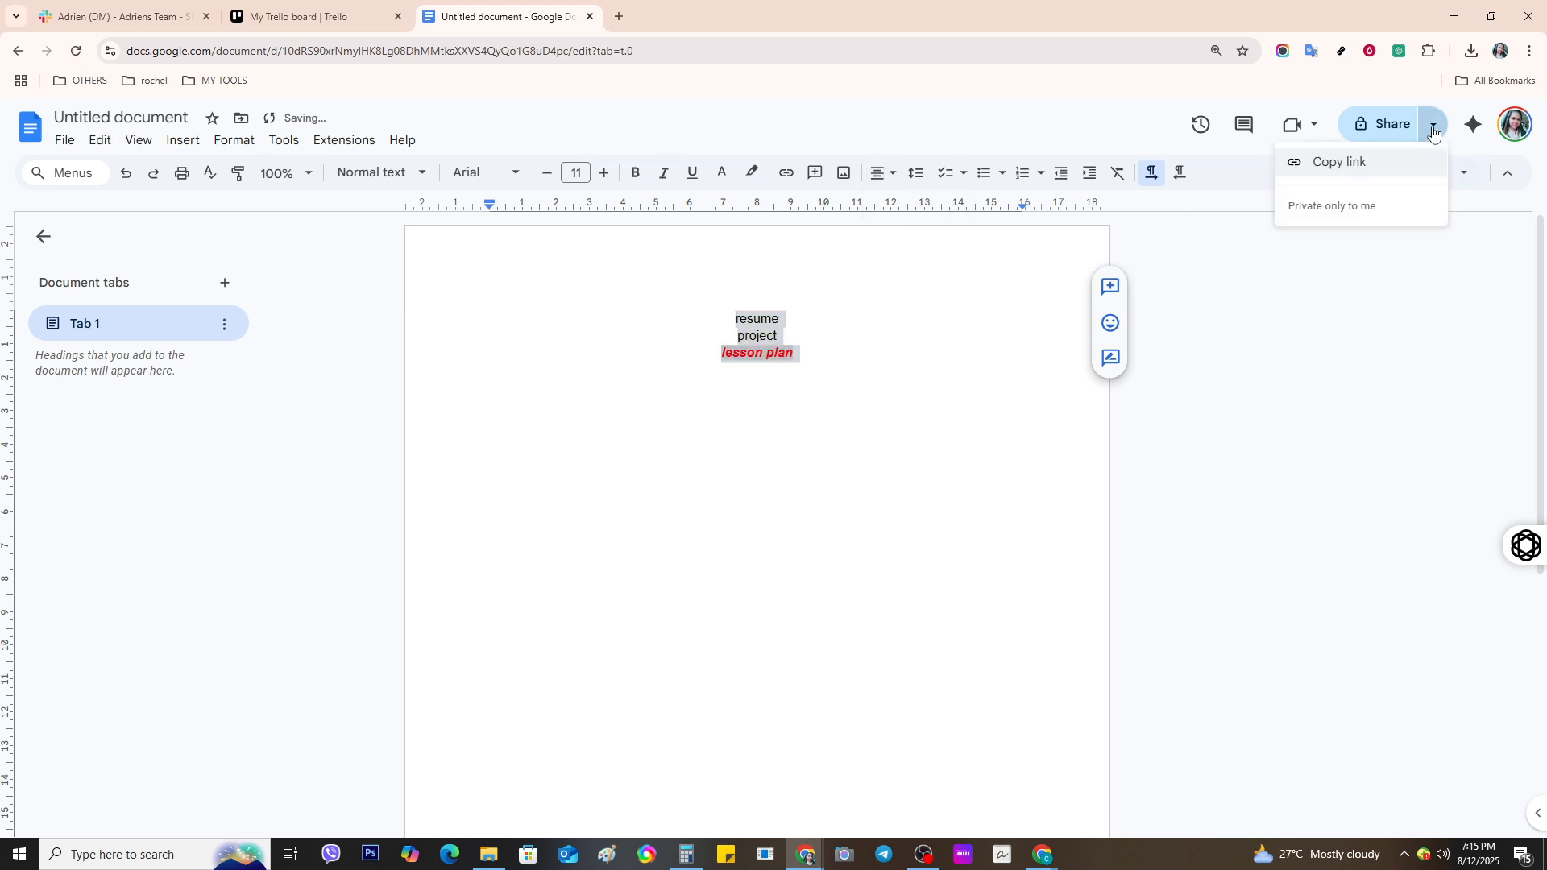
{"action": "left_click", "coordinate": [1364, 127]}
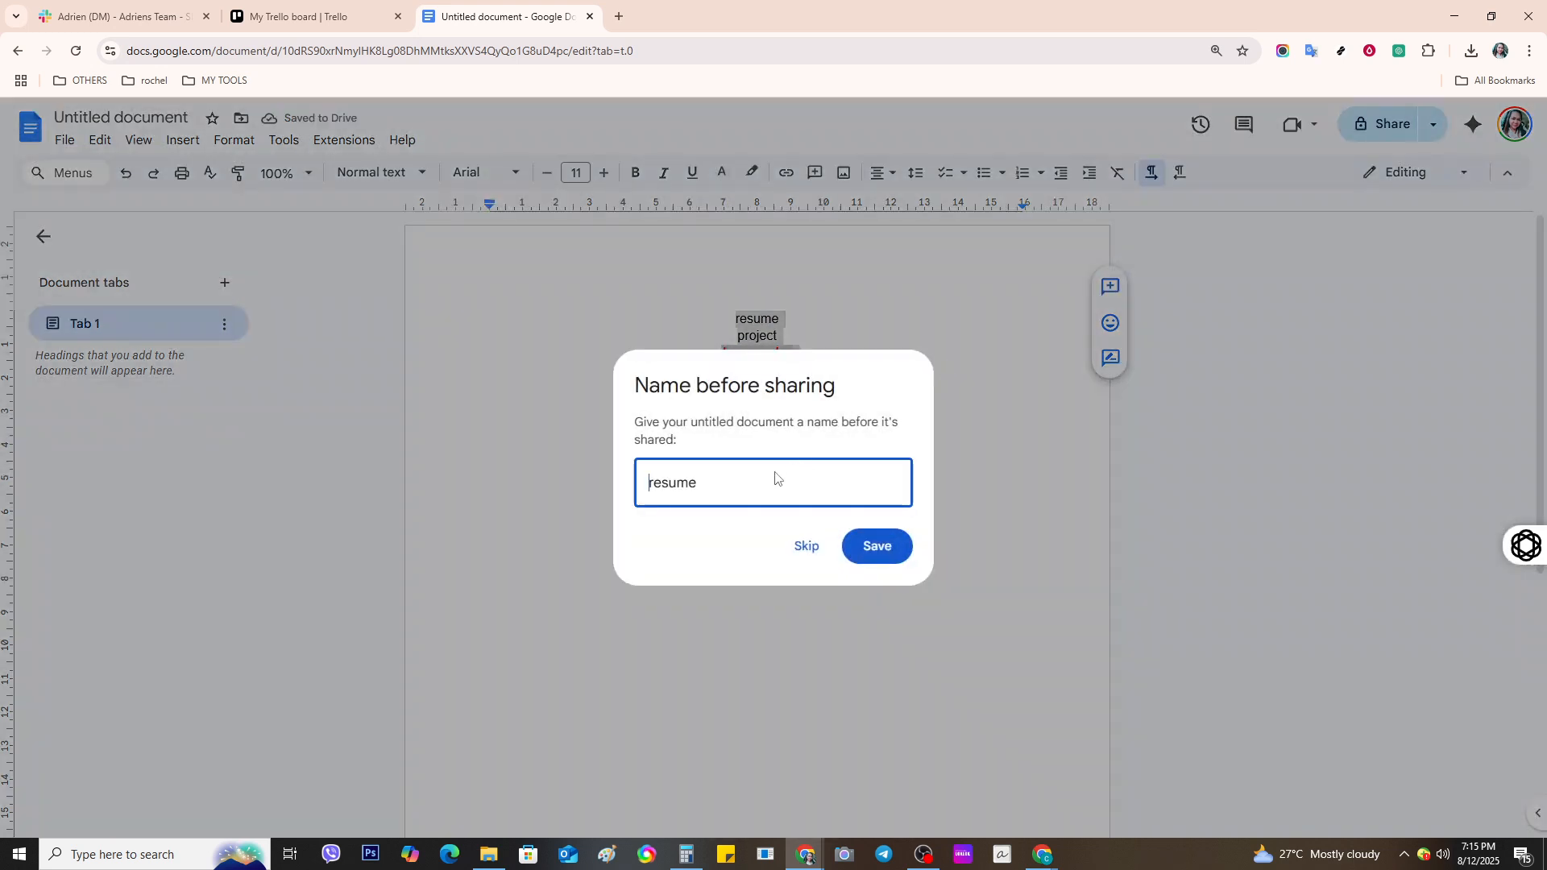
{"action": "left_click", "coordinate": [814, 554]}
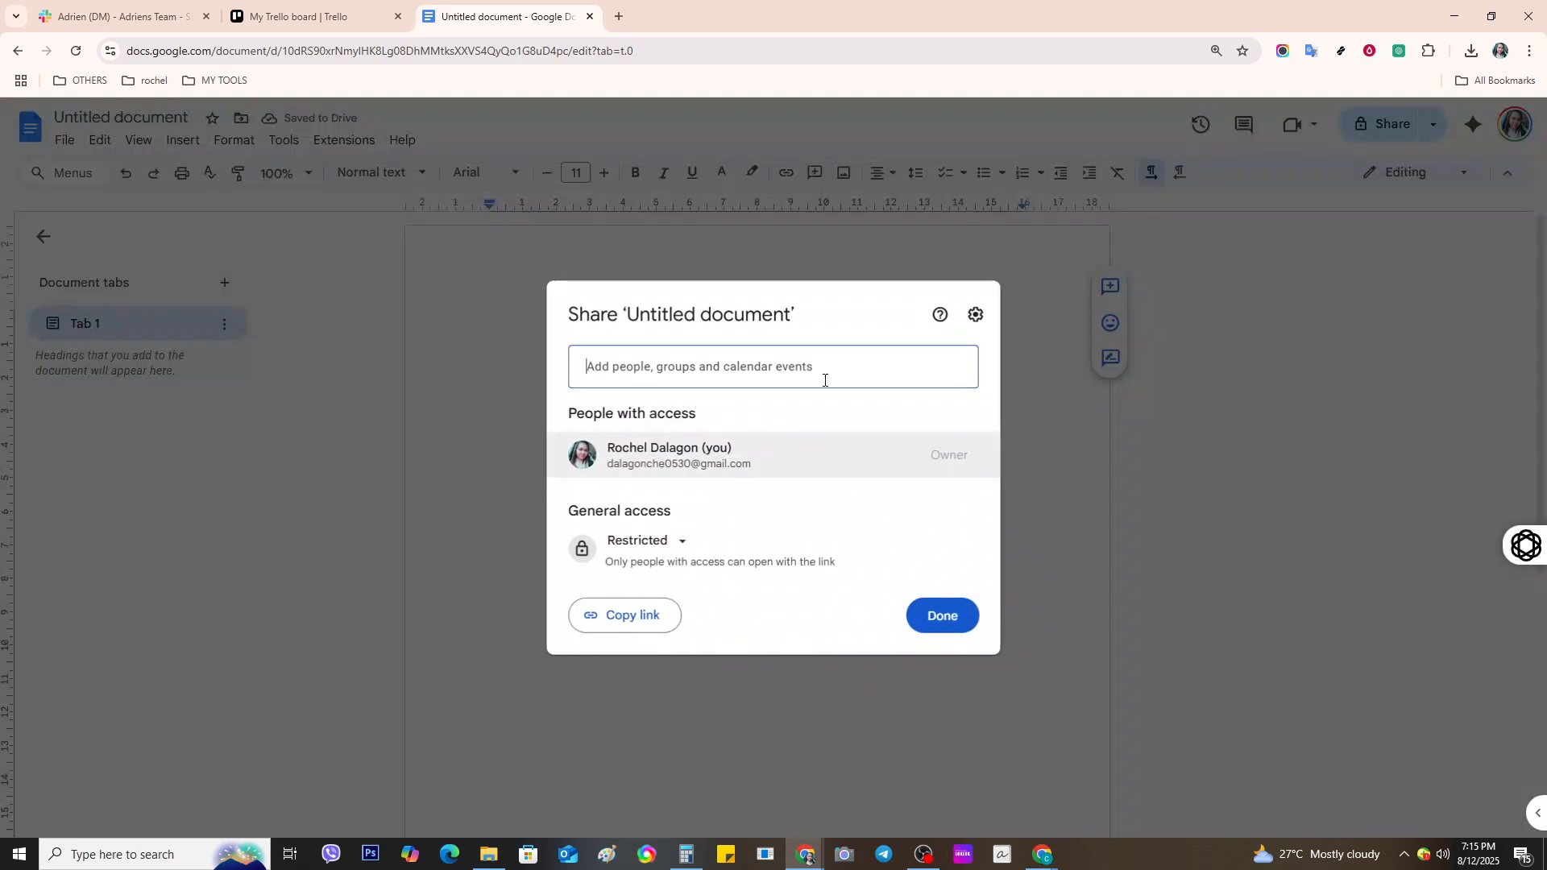
{"action": "left_click", "coordinate": [675, 372]}
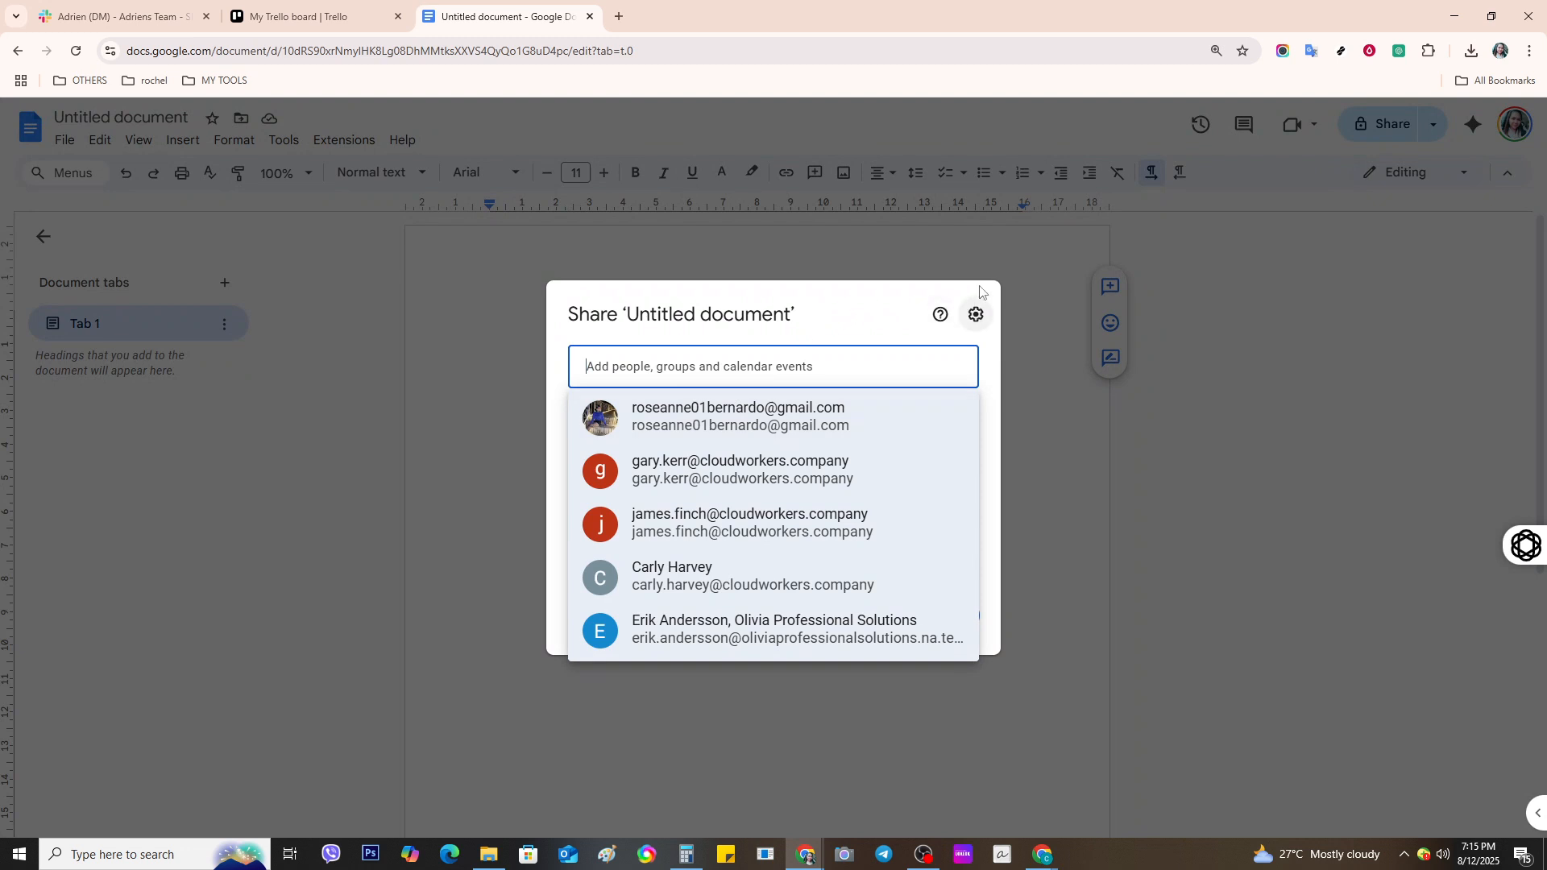
{"action": "left_click", "coordinate": [1003, 278]}
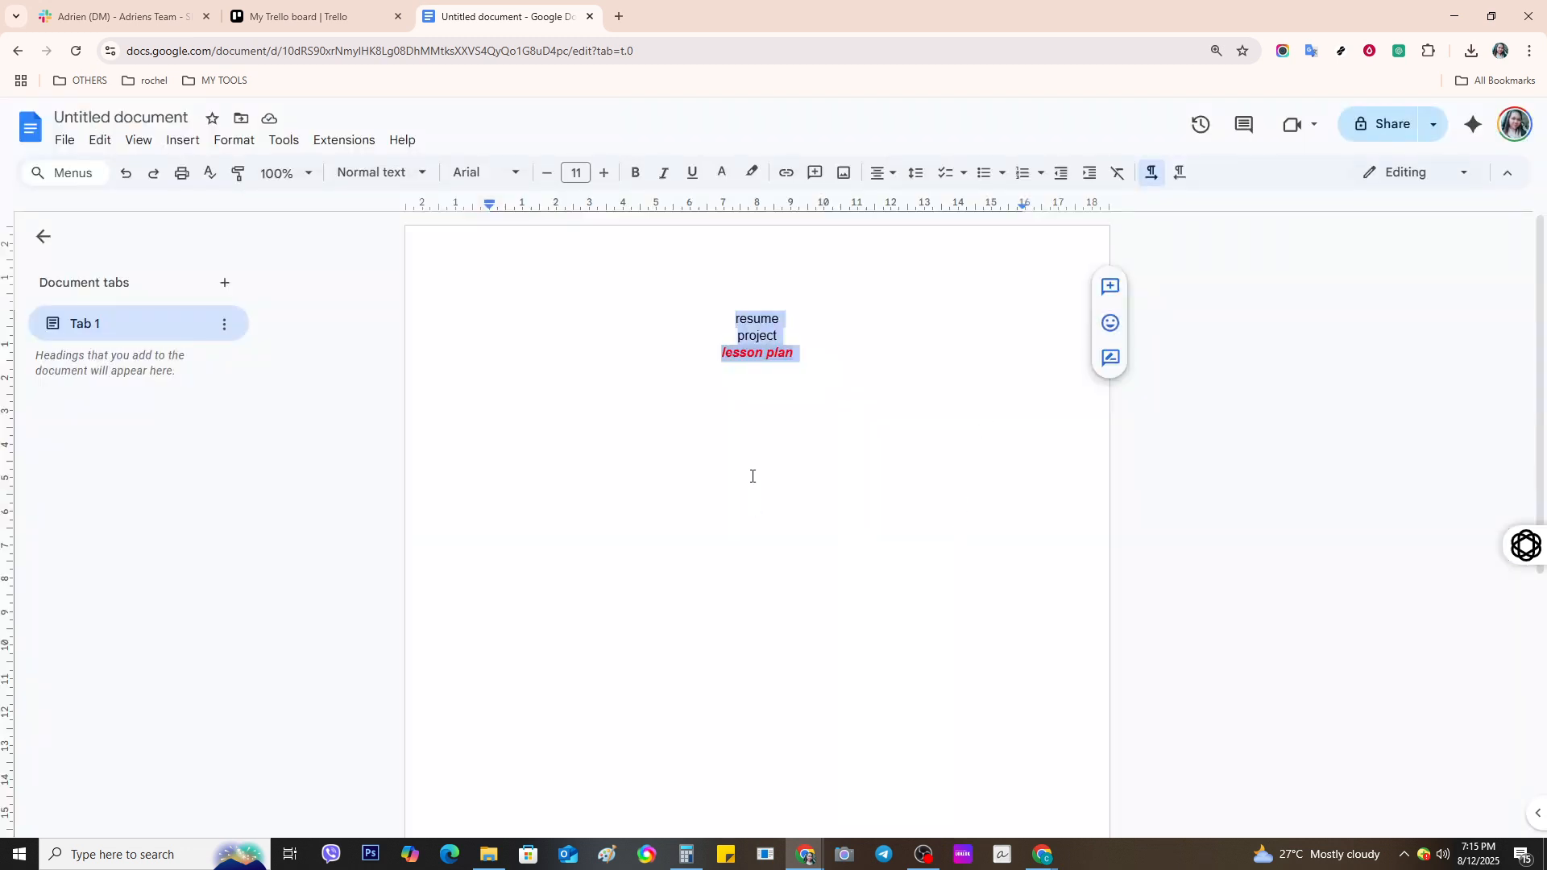
Look through the file commands and the available download formats for the document
{"action": "left_click", "coordinate": [756, 353]}
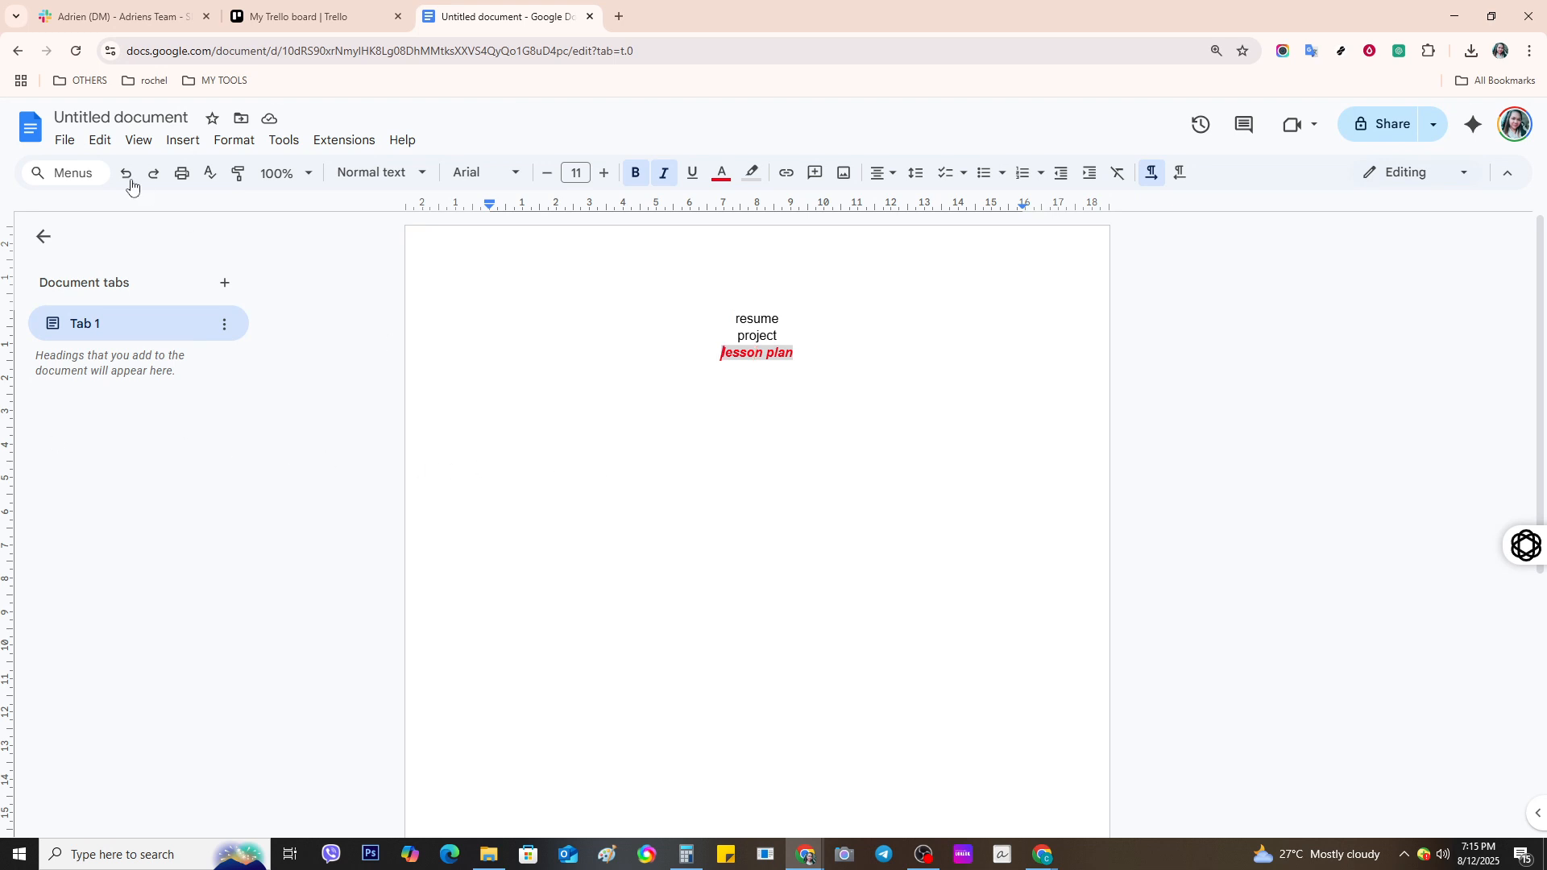
{"action": "left_click", "coordinate": [68, 145]}
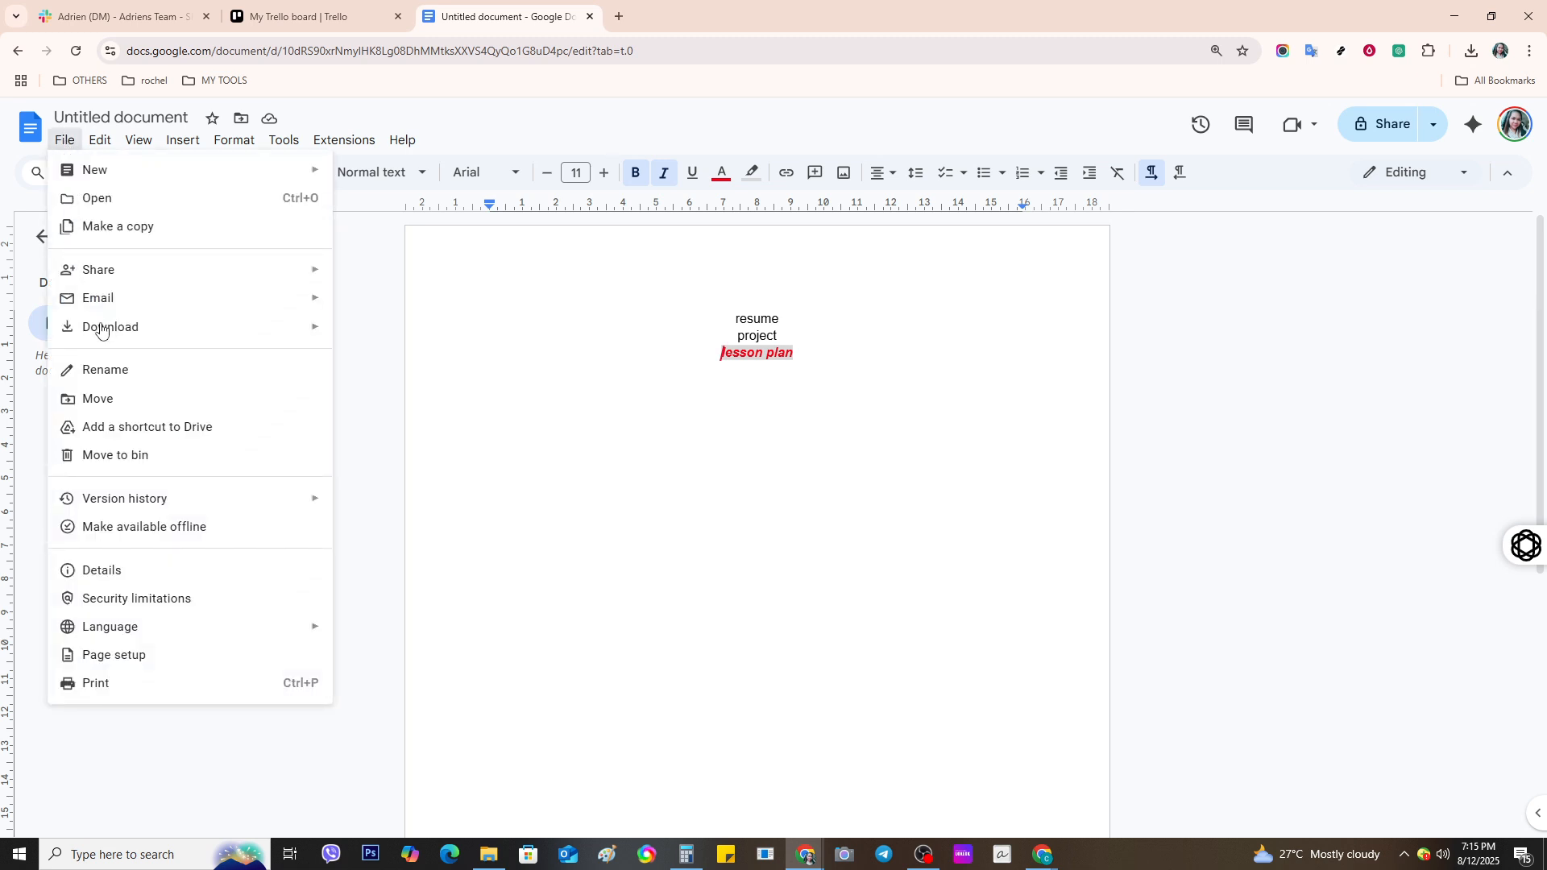
{"action": "mouse_move", "coordinate": [113, 329]}
{"action": "left_click", "coordinate": [390, 283]}
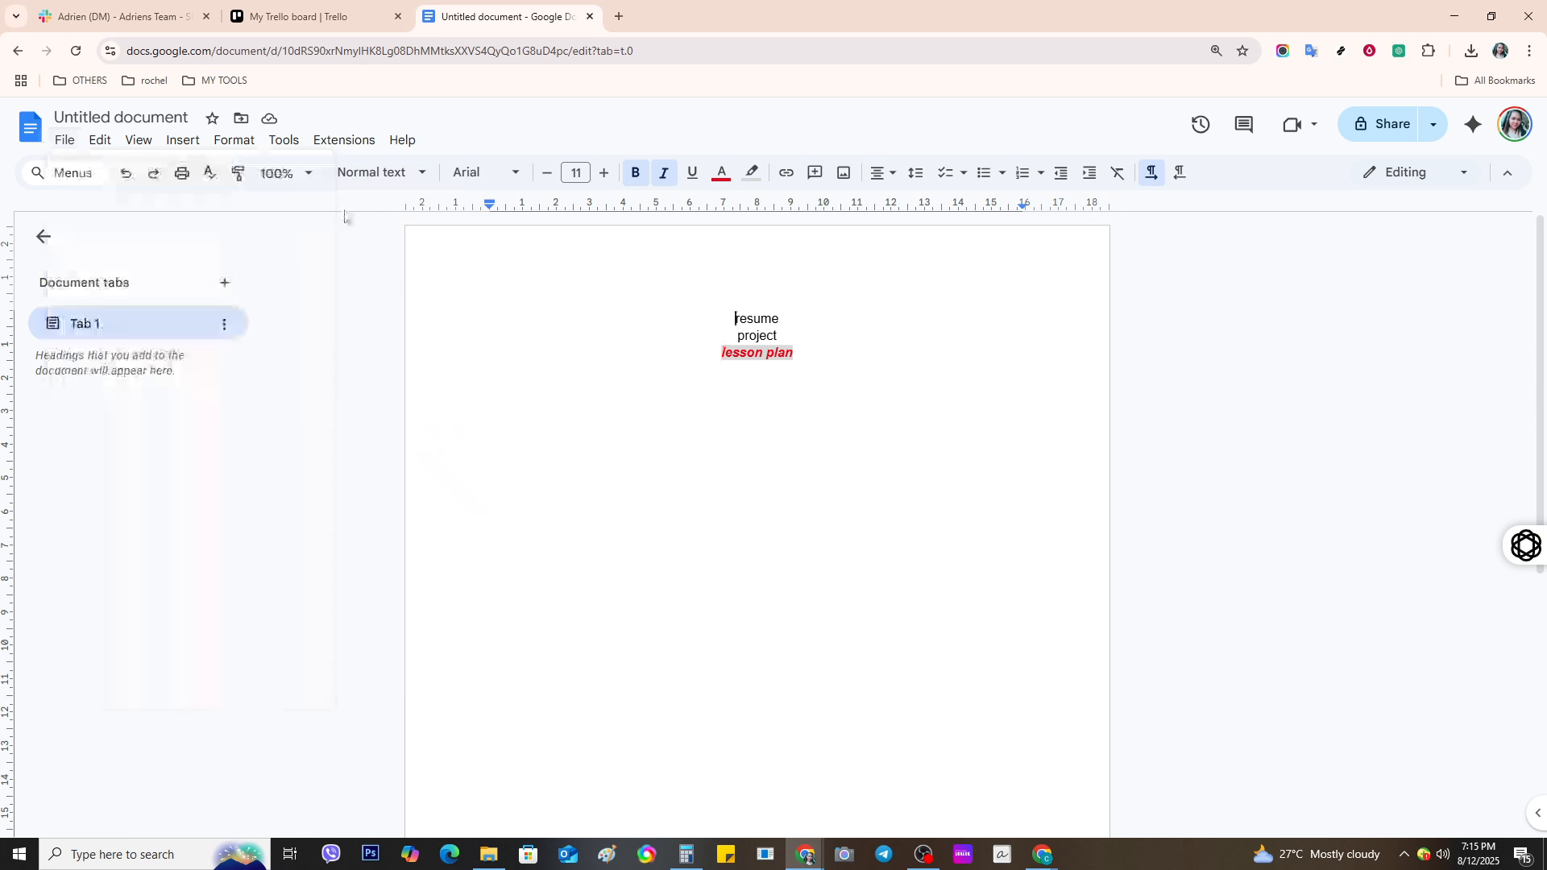
Try out voice typing in English (UK) by starting and stopping the microphone, and close the tool
{"action": "left_click", "coordinate": [272, 145]}
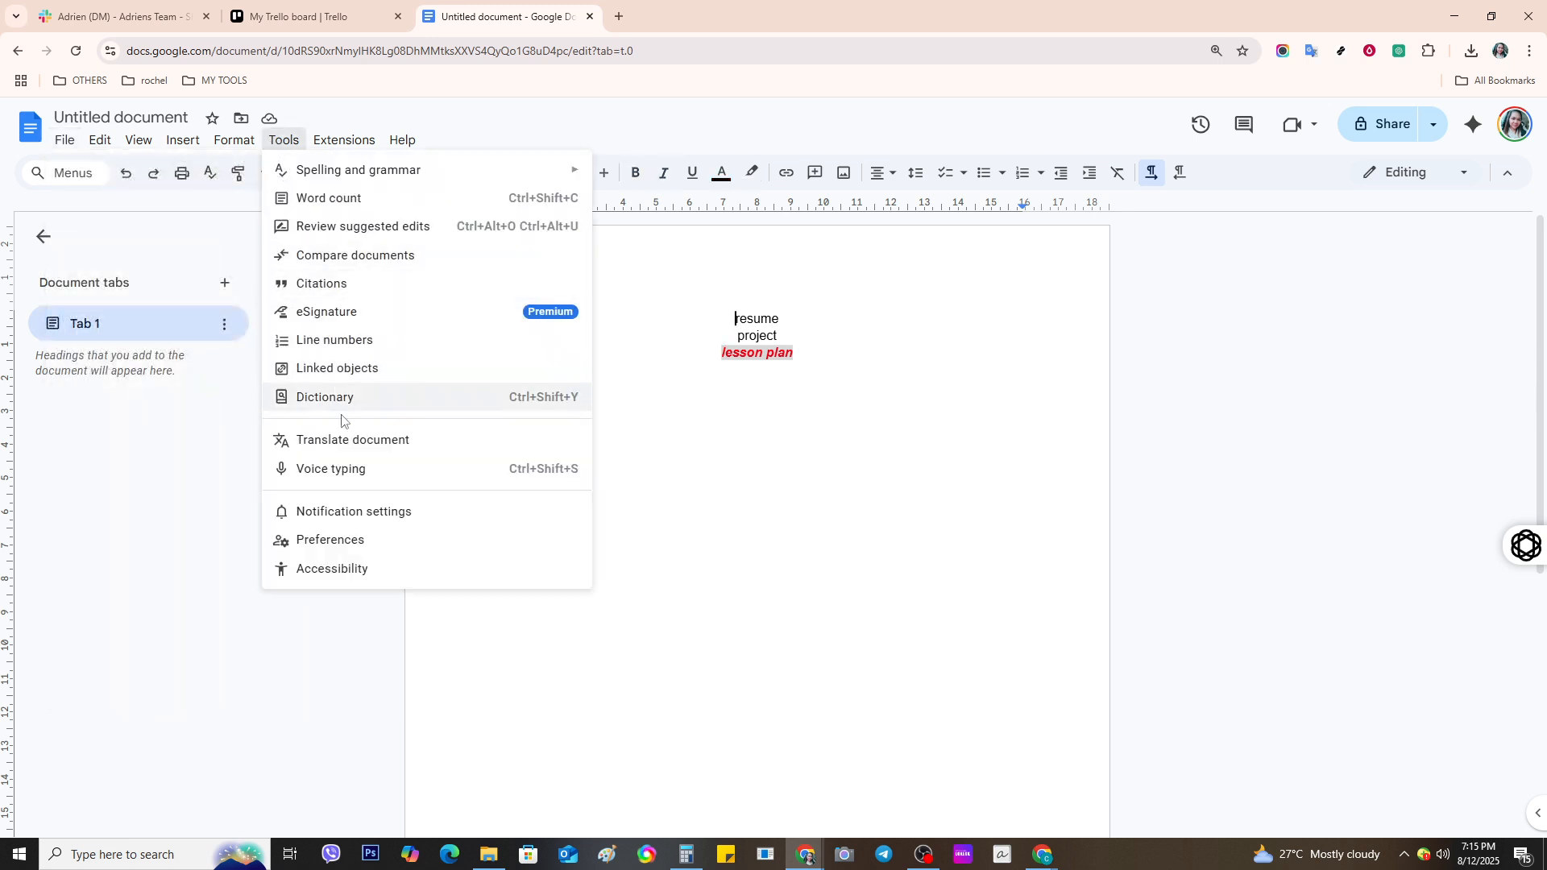
{"action": "left_click", "coordinate": [335, 470]}
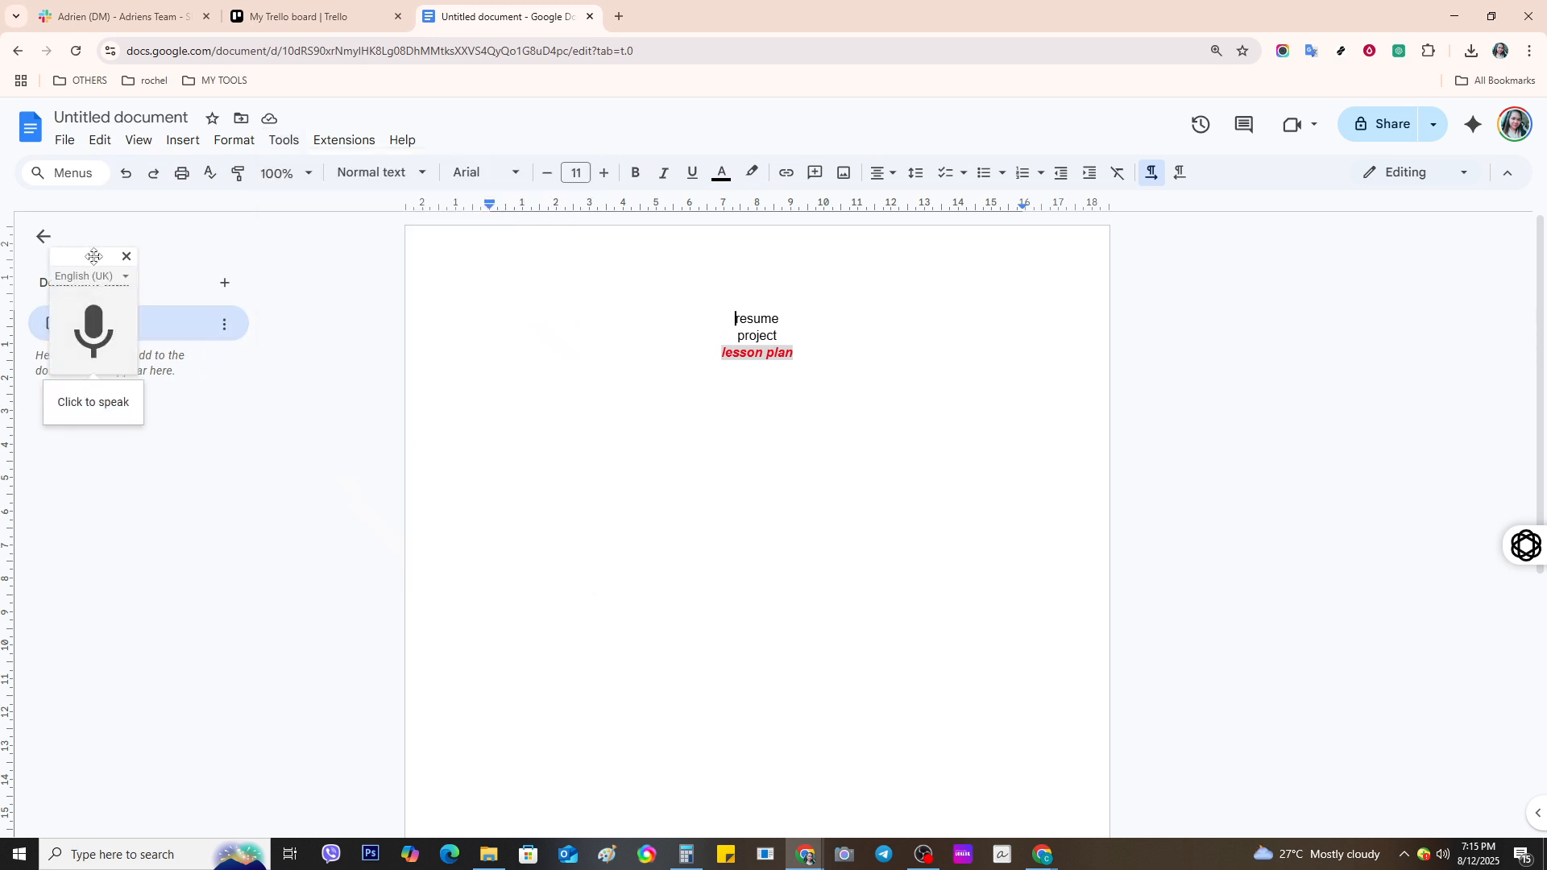
{"action": "left_click_drag", "start_coordinate": [93, 256], "coordinate": [455, 305]}
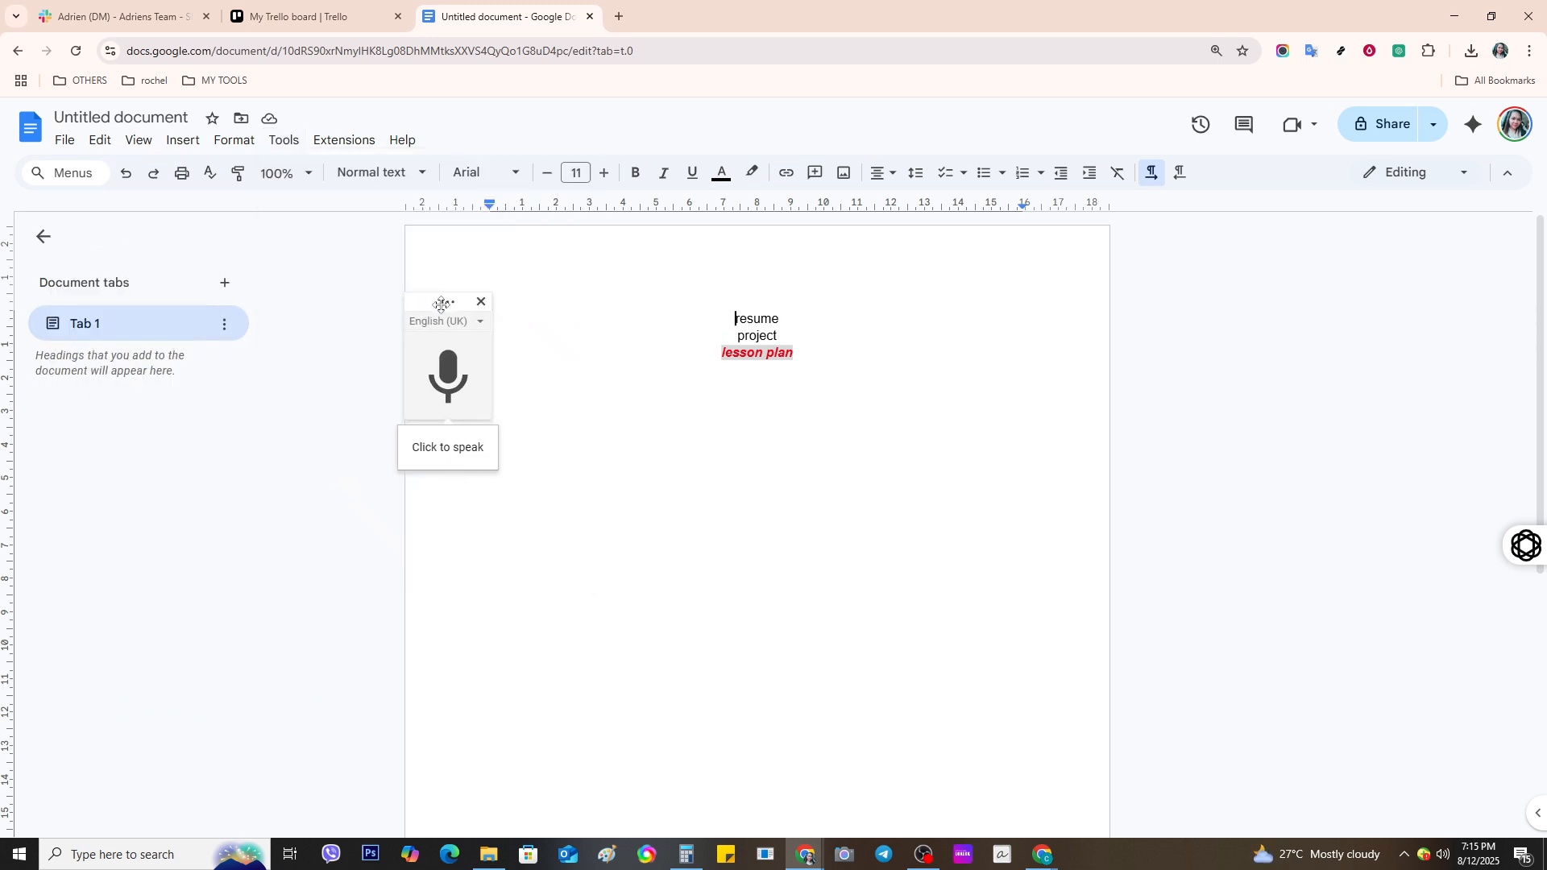
{"action": "left_click", "coordinate": [470, 398]}
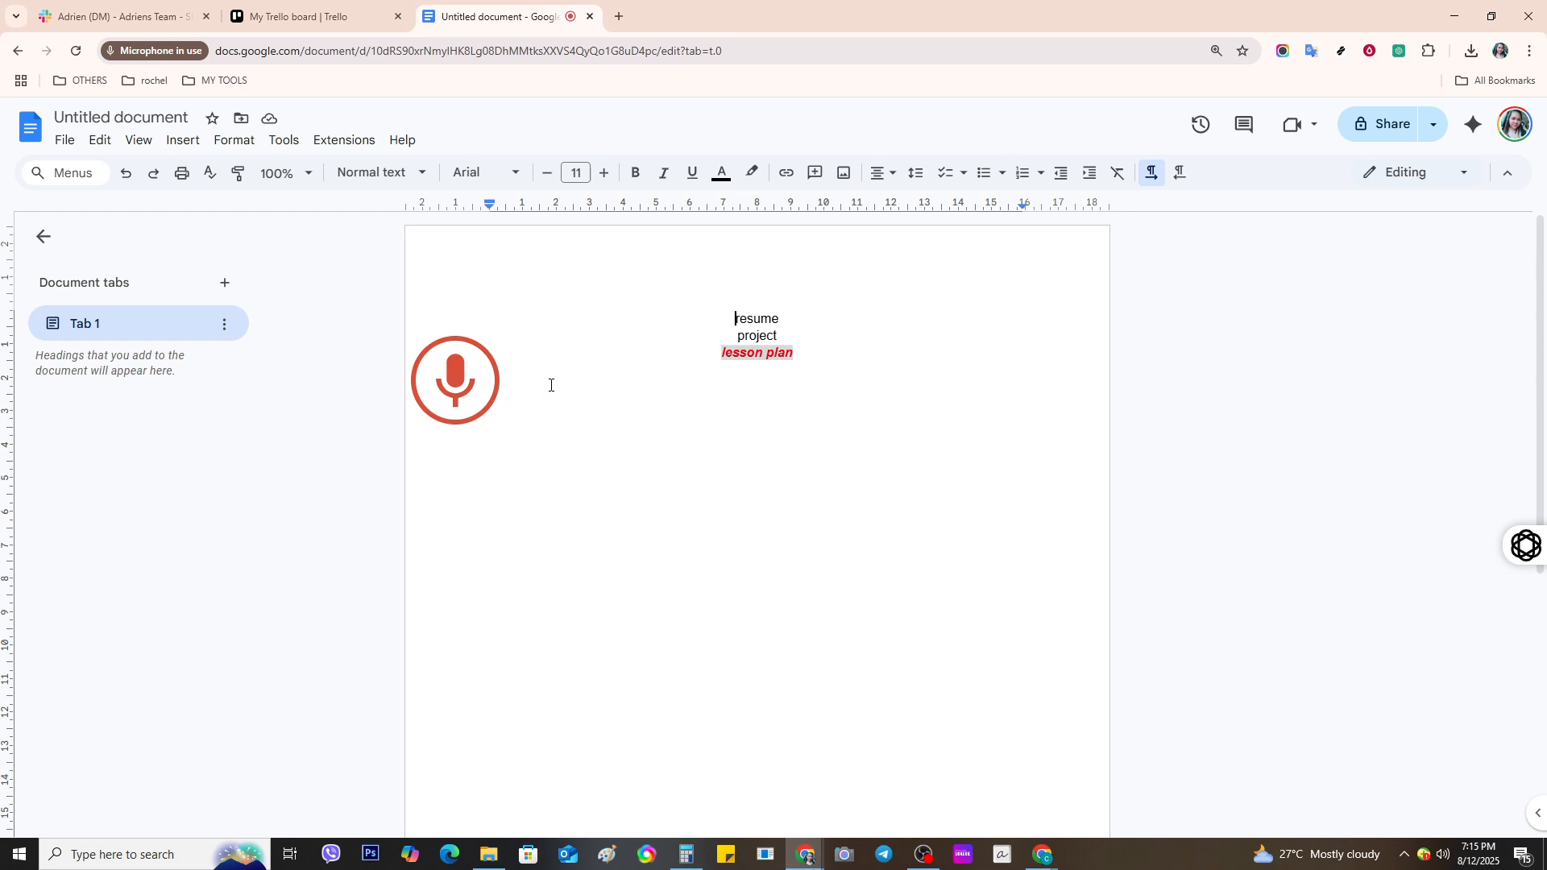
{"action": "left_click", "coordinate": [461, 382]}
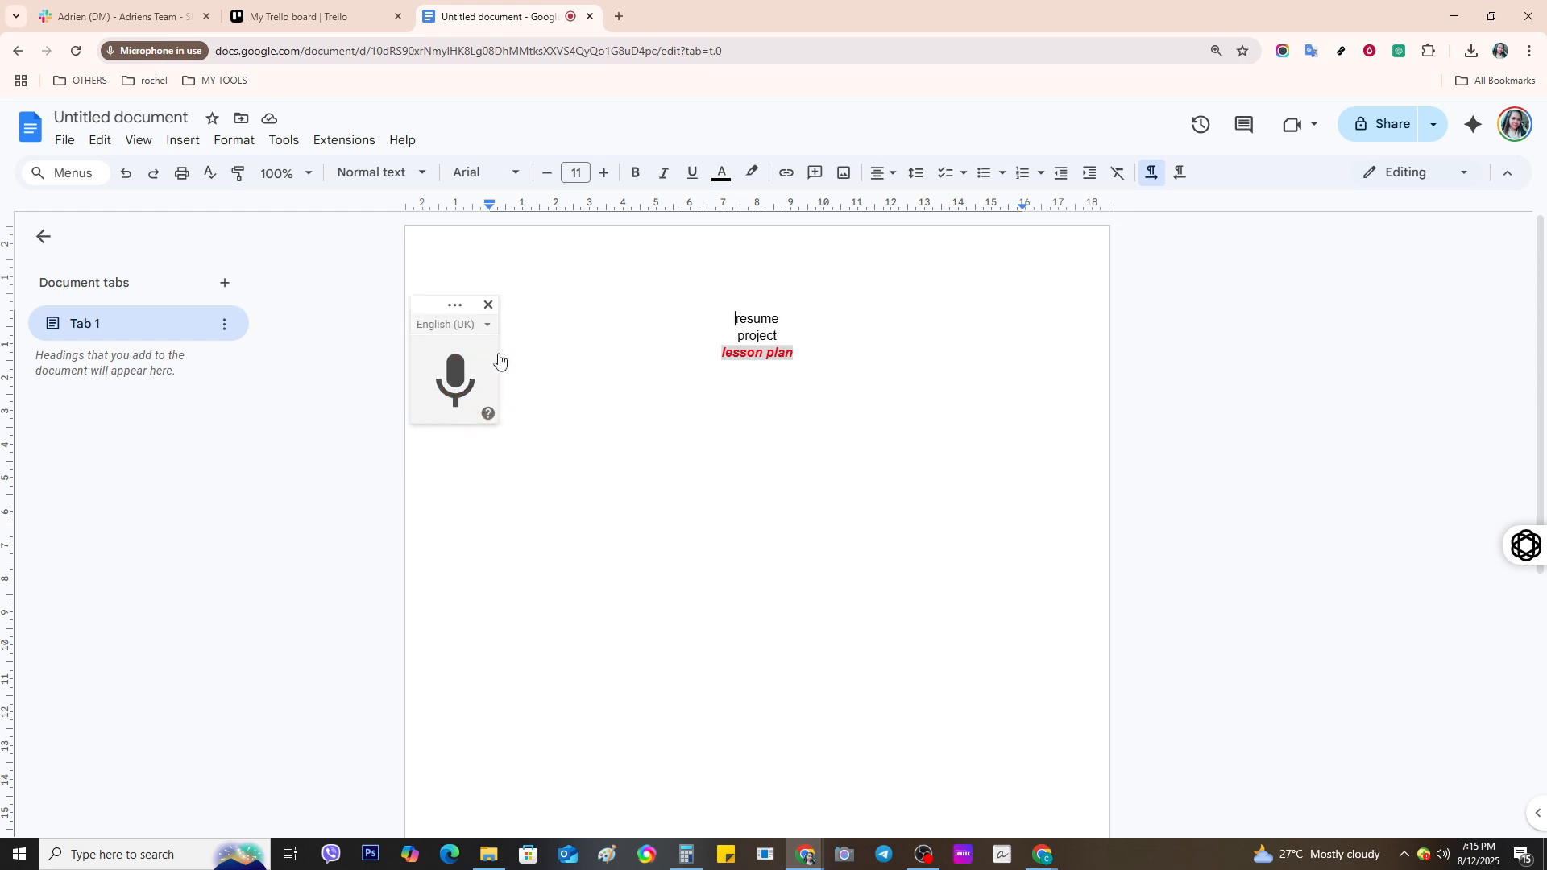
{"action": "left_click", "coordinate": [489, 306]}
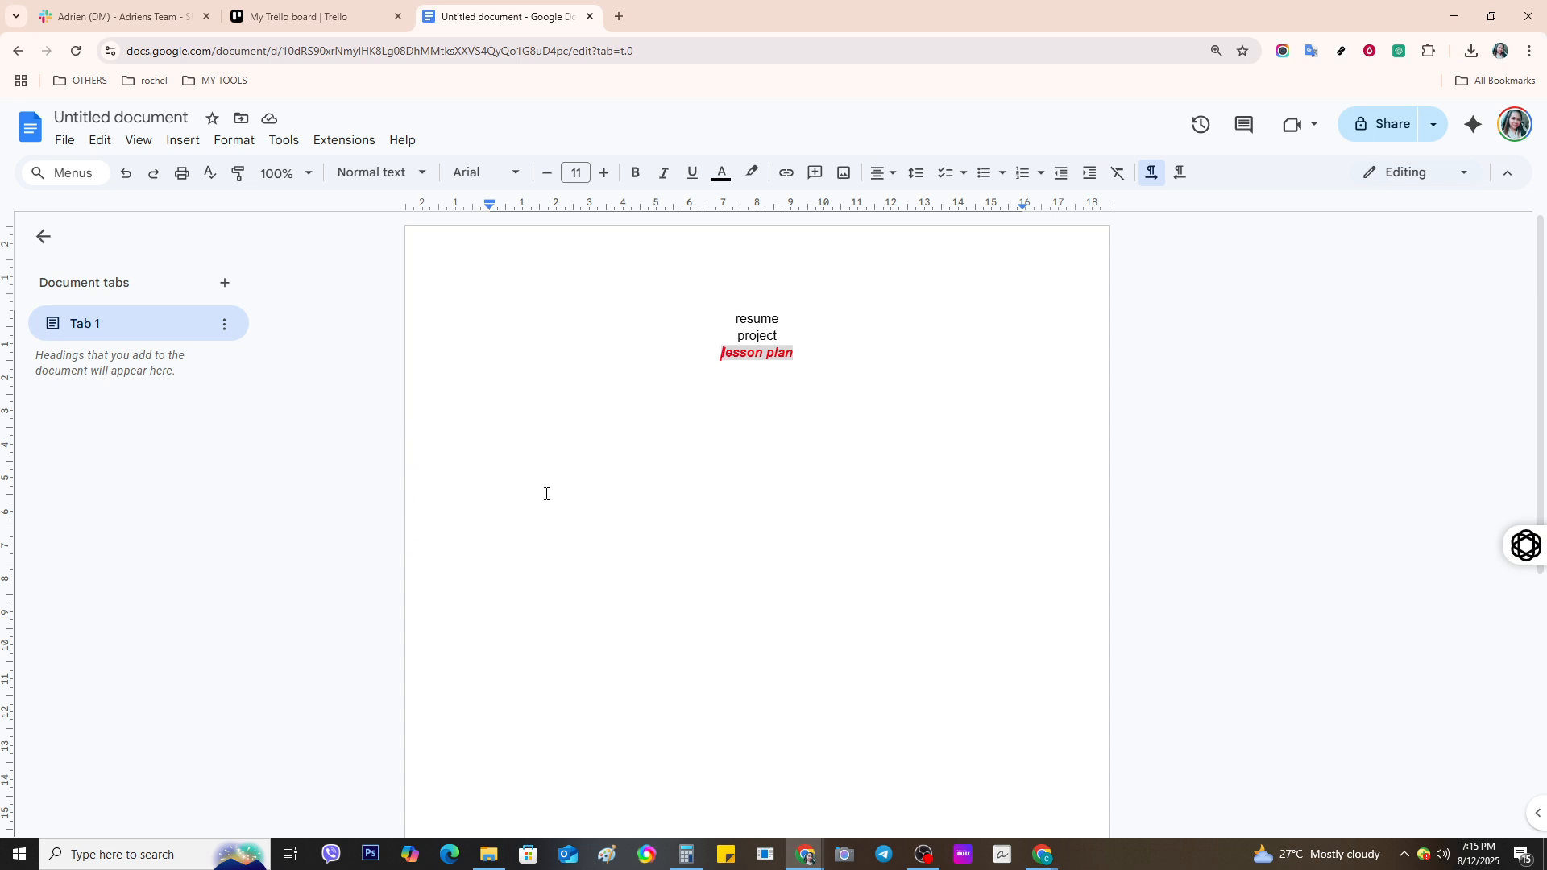
{"action": "scroll", "coordinate": [526, 501], "scroll_direction": "down", "scroll_amount": 2}
{"action": "scroll", "coordinate": [553, 522], "scroll_direction": "up", "scroll_amount": 2}
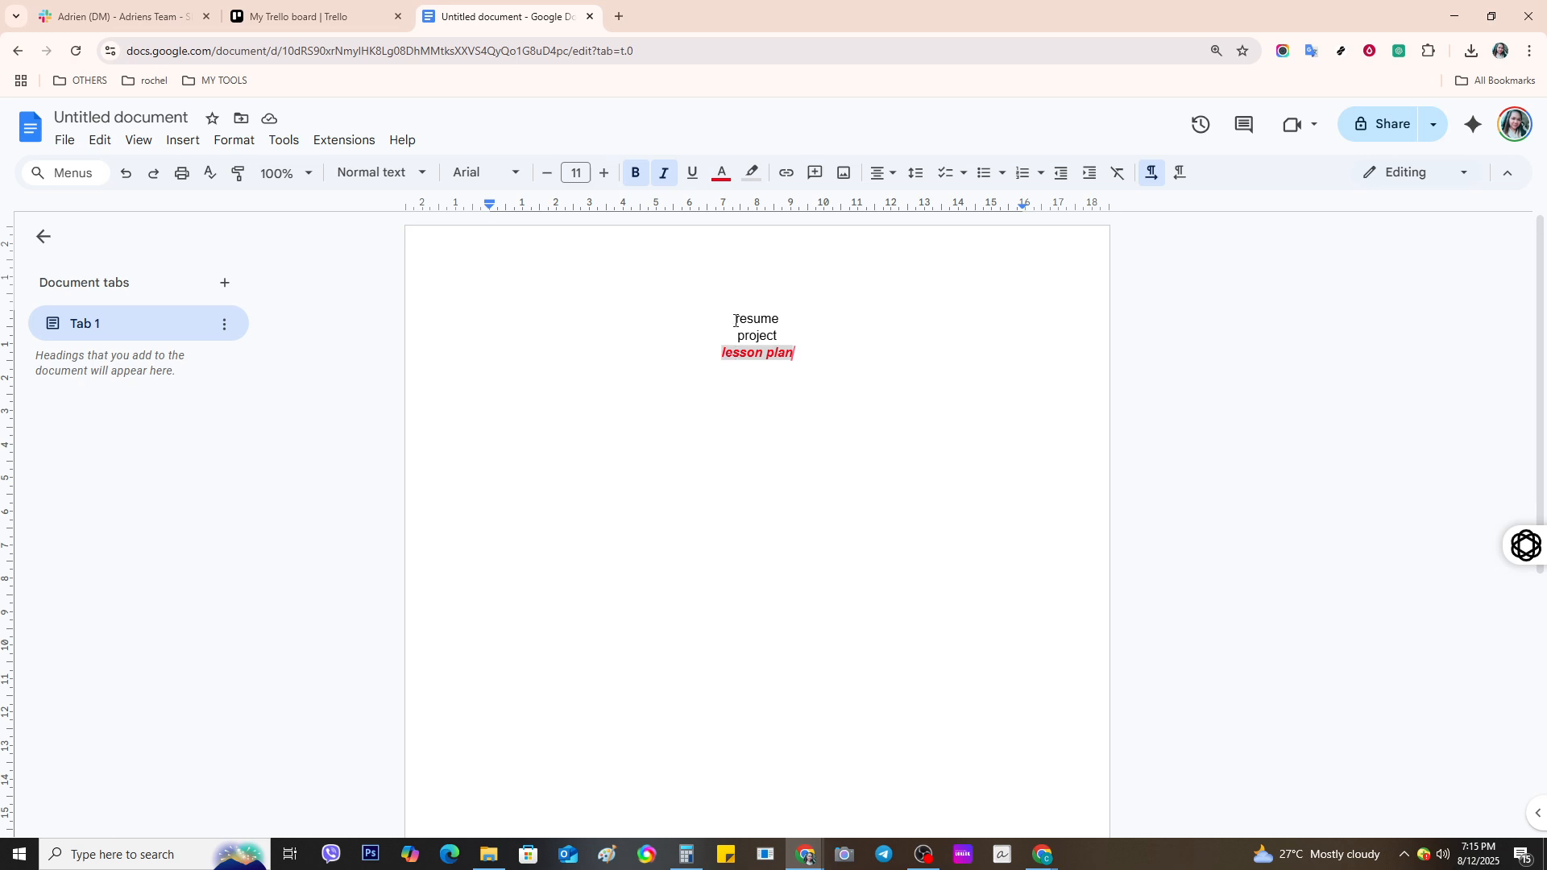
Increase the font size of the resume, project and lesson plan lines to 20
{"action": "left_click", "coordinate": [811, 358], "text": "shift"}
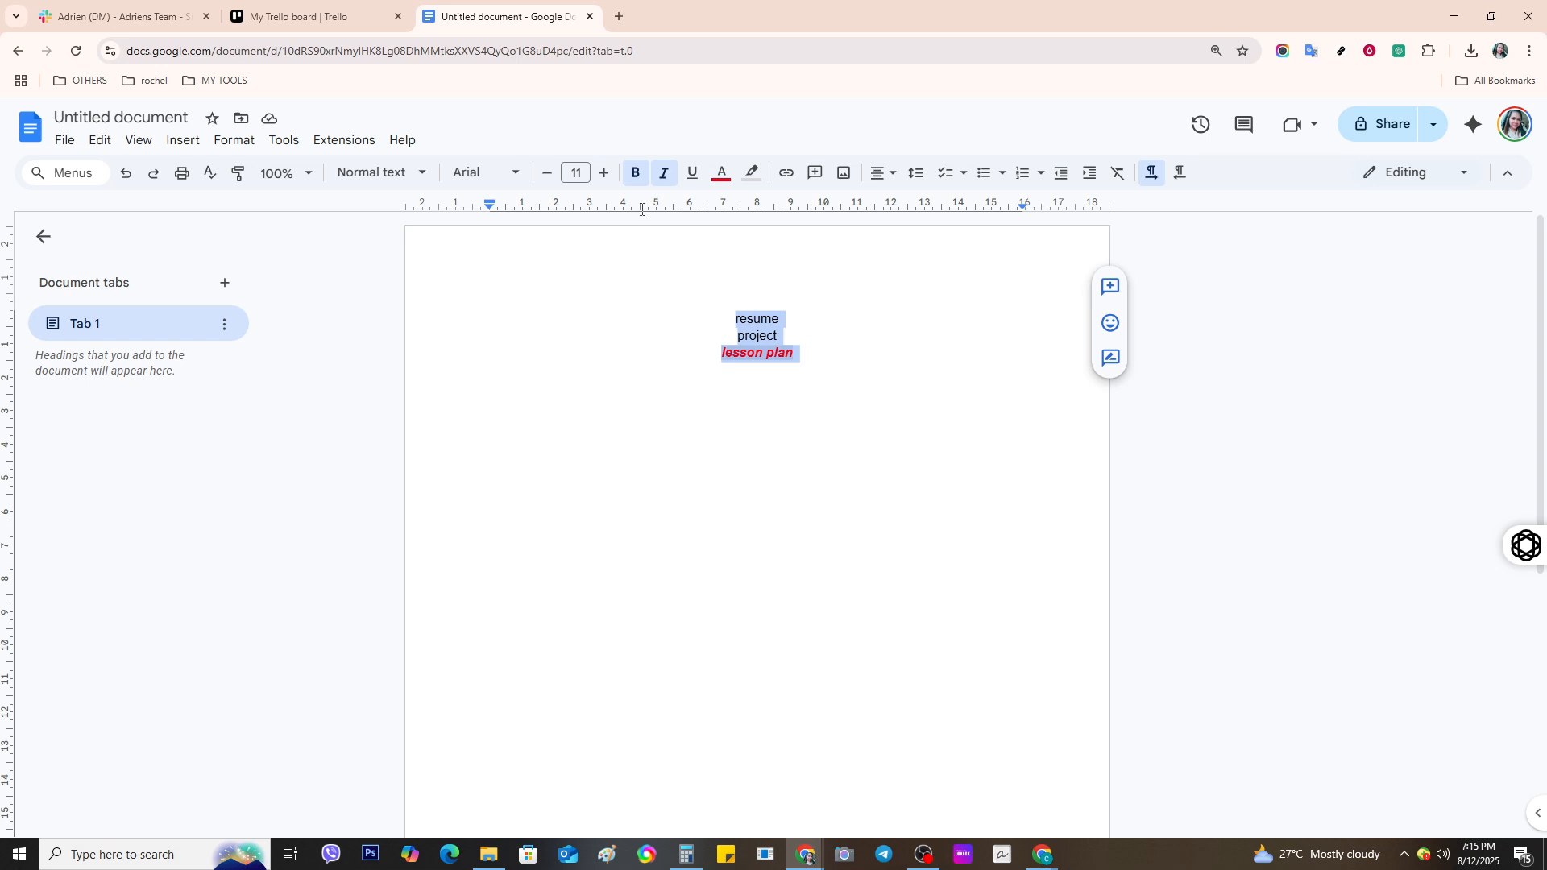
{"action": "left_click", "coordinate": [601, 180]}
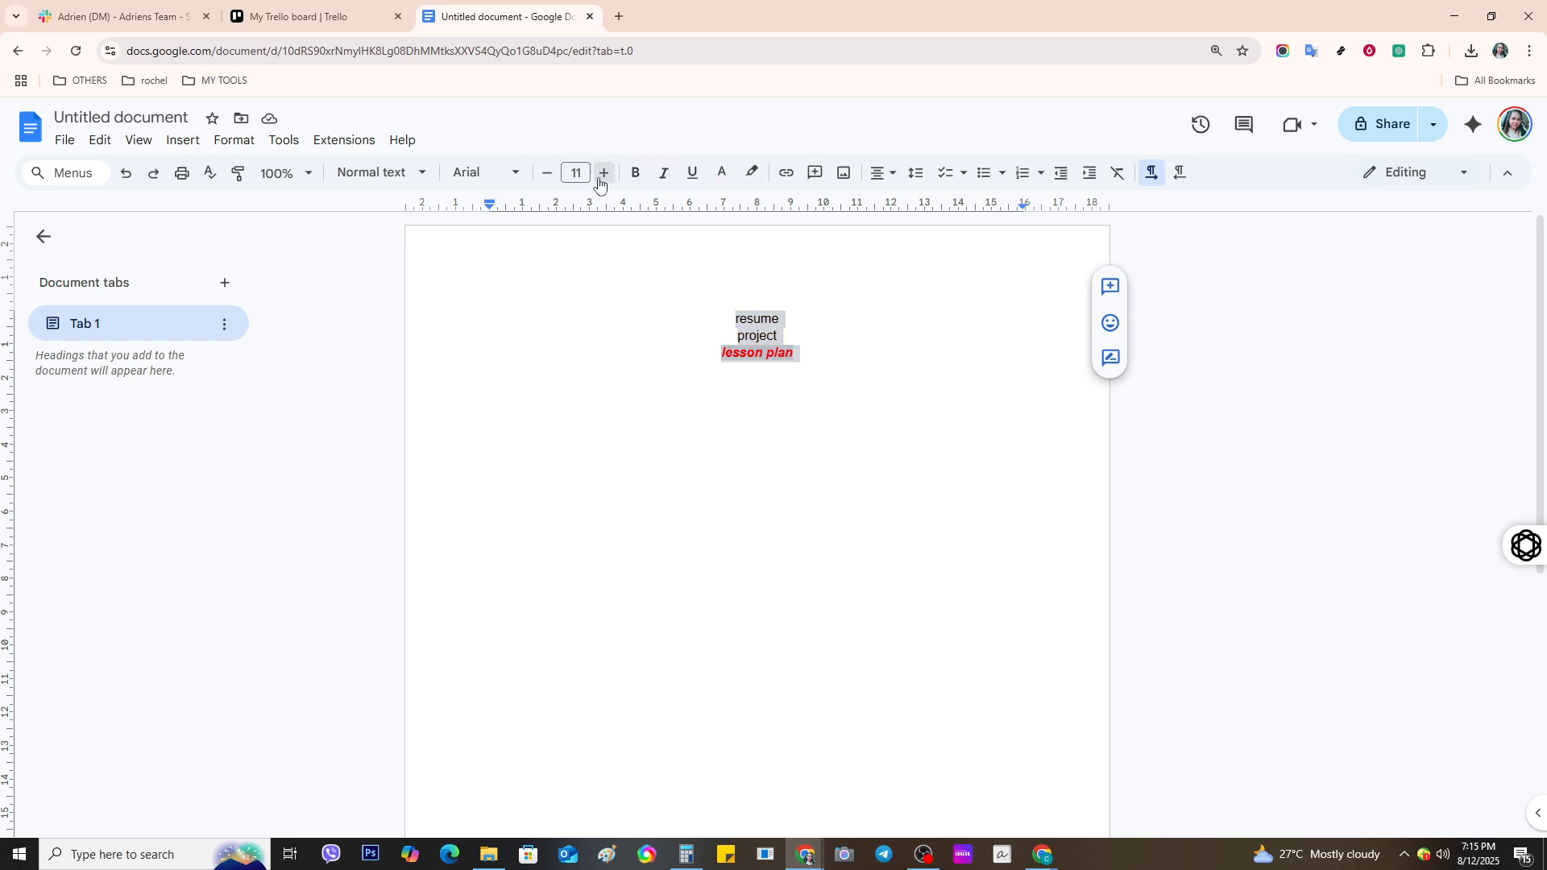
{"action": "left_click", "coordinate": [602, 173]}
{"action": "left_click", "coordinate": [603, 174]}
{"action": "left_click", "coordinate": [603, 173]}
{"action": "left_click", "coordinate": [602, 173]}
{"action": "left_click", "coordinate": [602, 174]}
{"action": "left_click", "coordinate": [603, 173]}
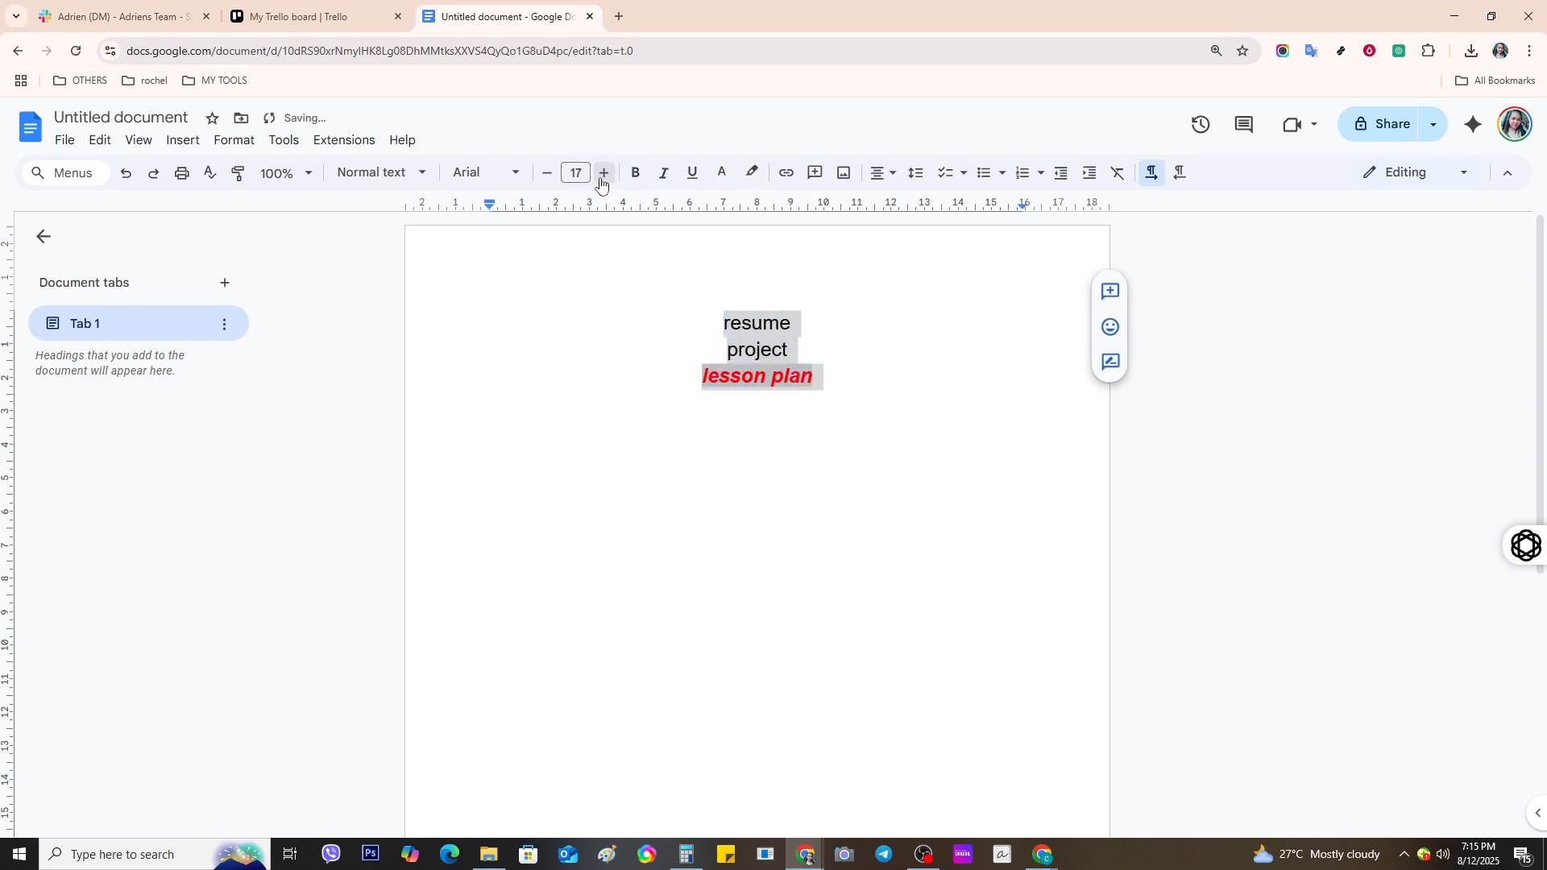
{"action": "left_click", "coordinate": [602, 174]}
{"action": "left_click", "coordinate": [603, 173]}
{"action": "left_click", "coordinate": [602, 173]}
{"action": "left_click", "coordinate": [631, 331]}
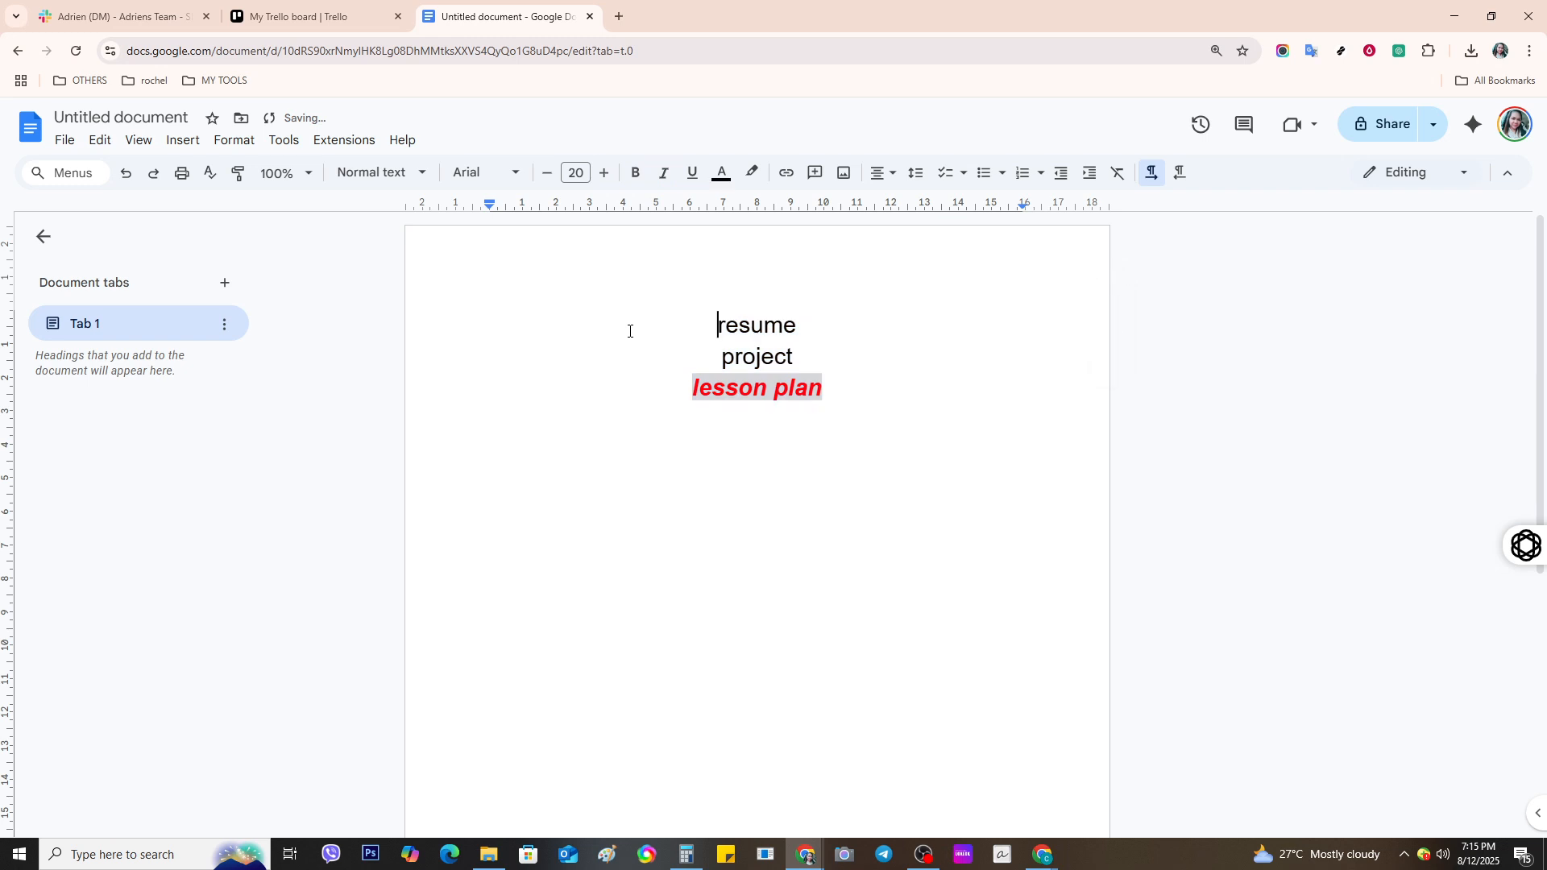
Add four blank lines after the lesson plan line
{"action": "double_click", "coordinate": [851, 387]}
{"action": "key", "text": "Return"}
{"action": "key", "text": "Return"}
{"action": "key", "text": "Return"}
{"action": "key", "text": "Return"}
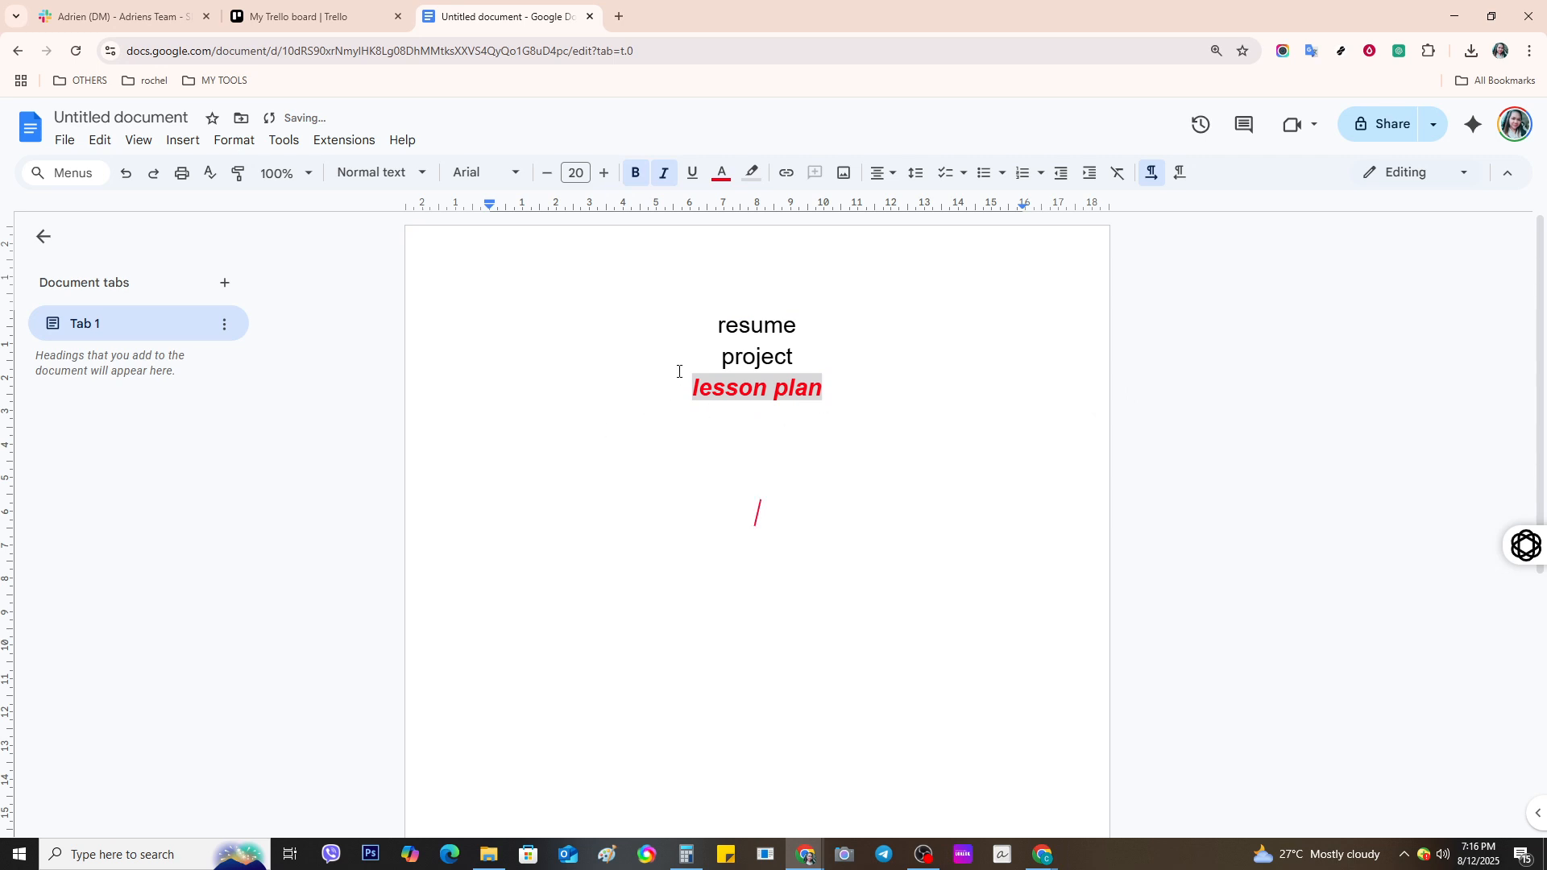
{"action": "left_click_drag", "start_coordinate": [707, 322], "coordinate": [891, 417]}
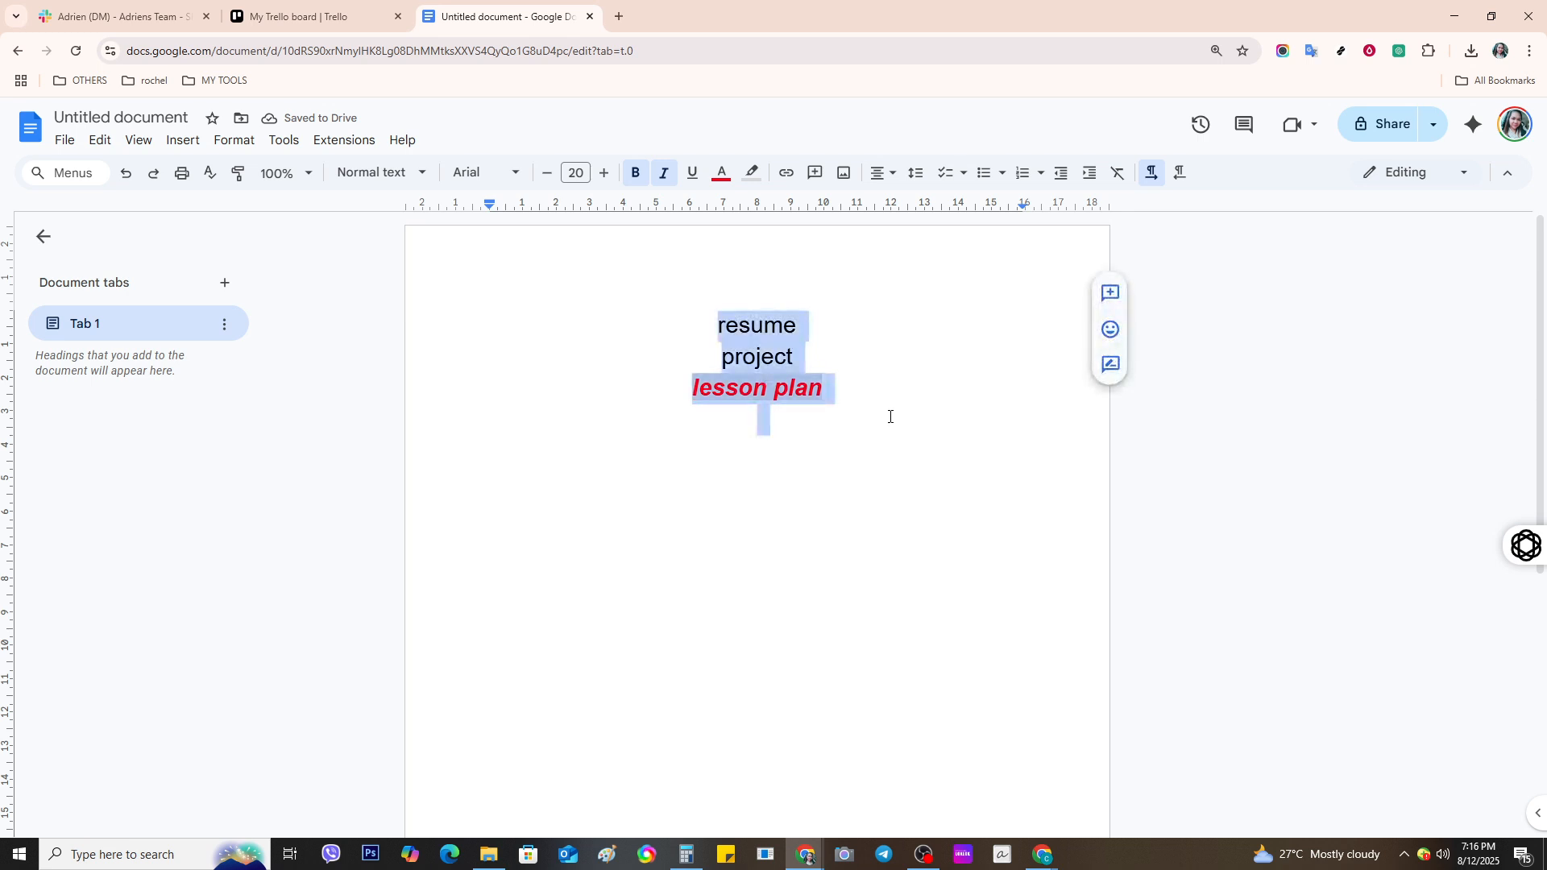
{"action": "left_click", "coordinate": [812, 528]}
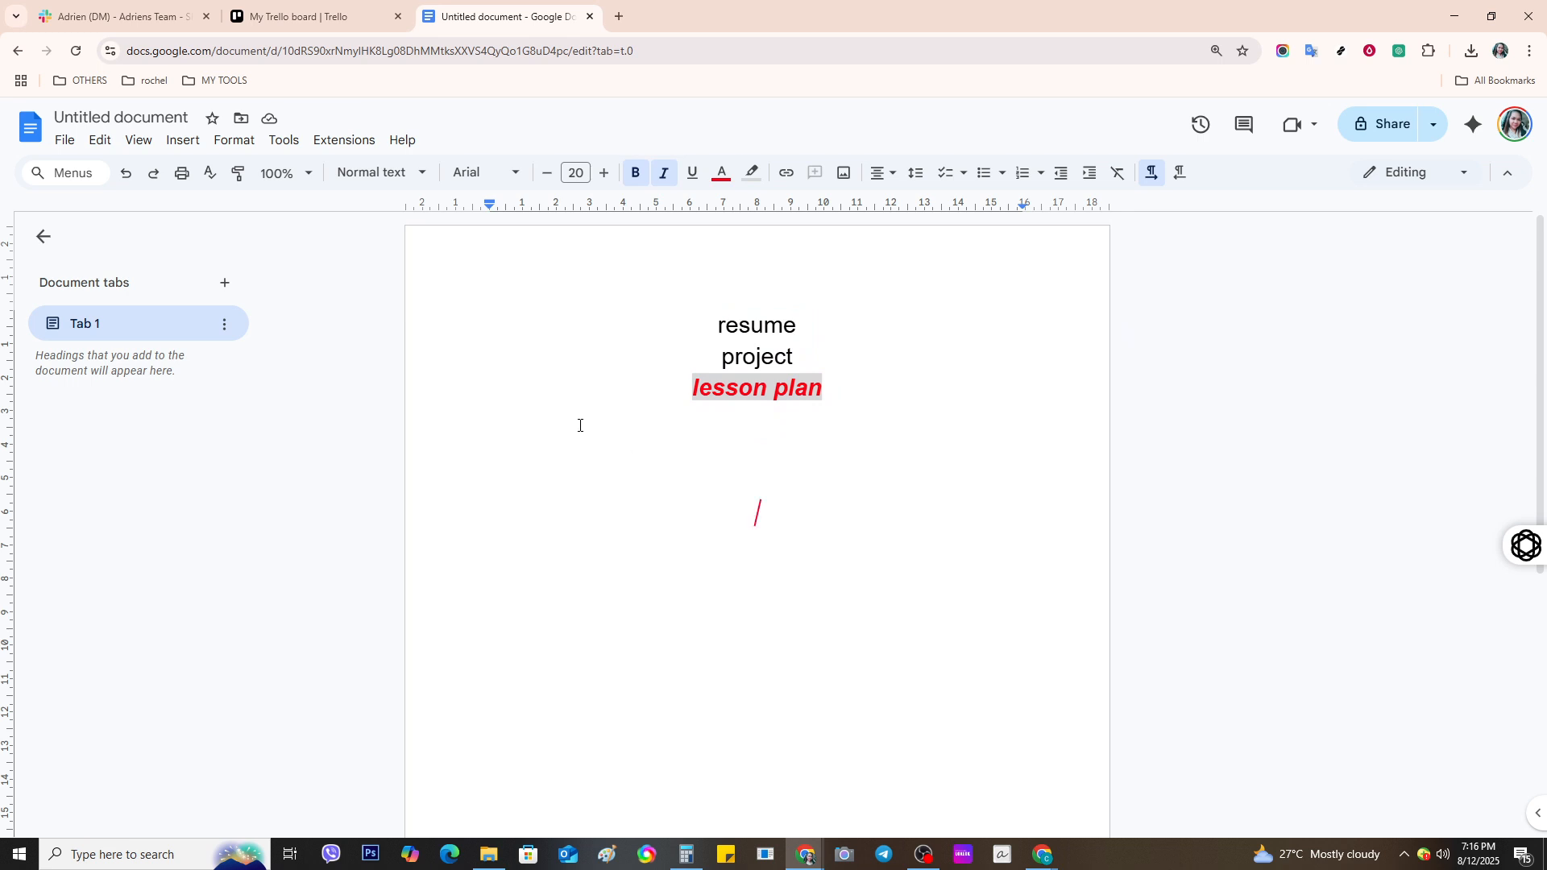
{"action": "left_click", "coordinate": [609, 478]}
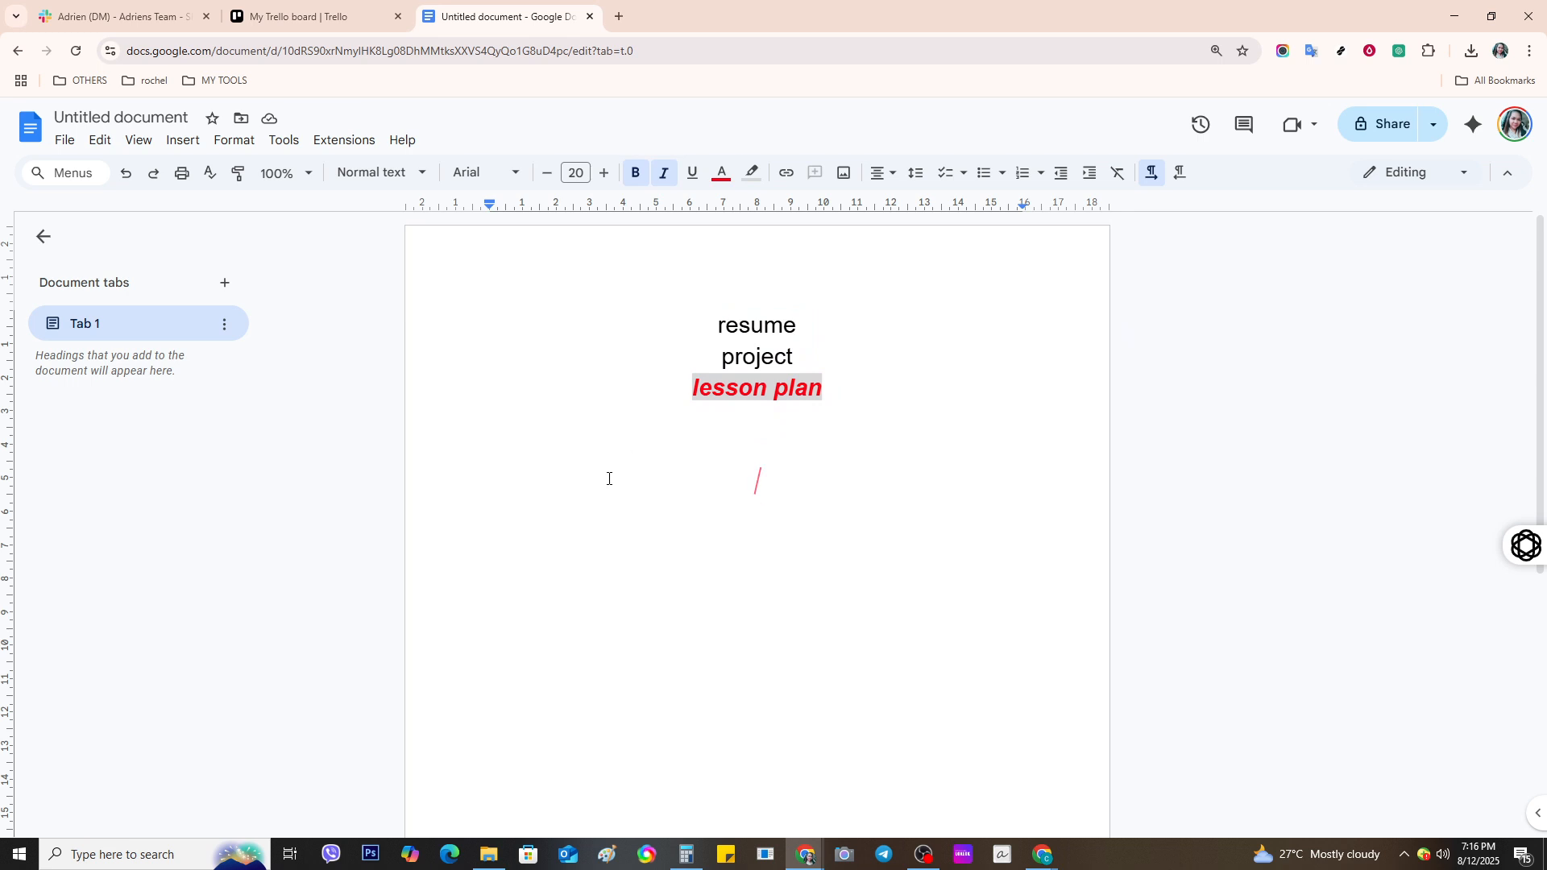